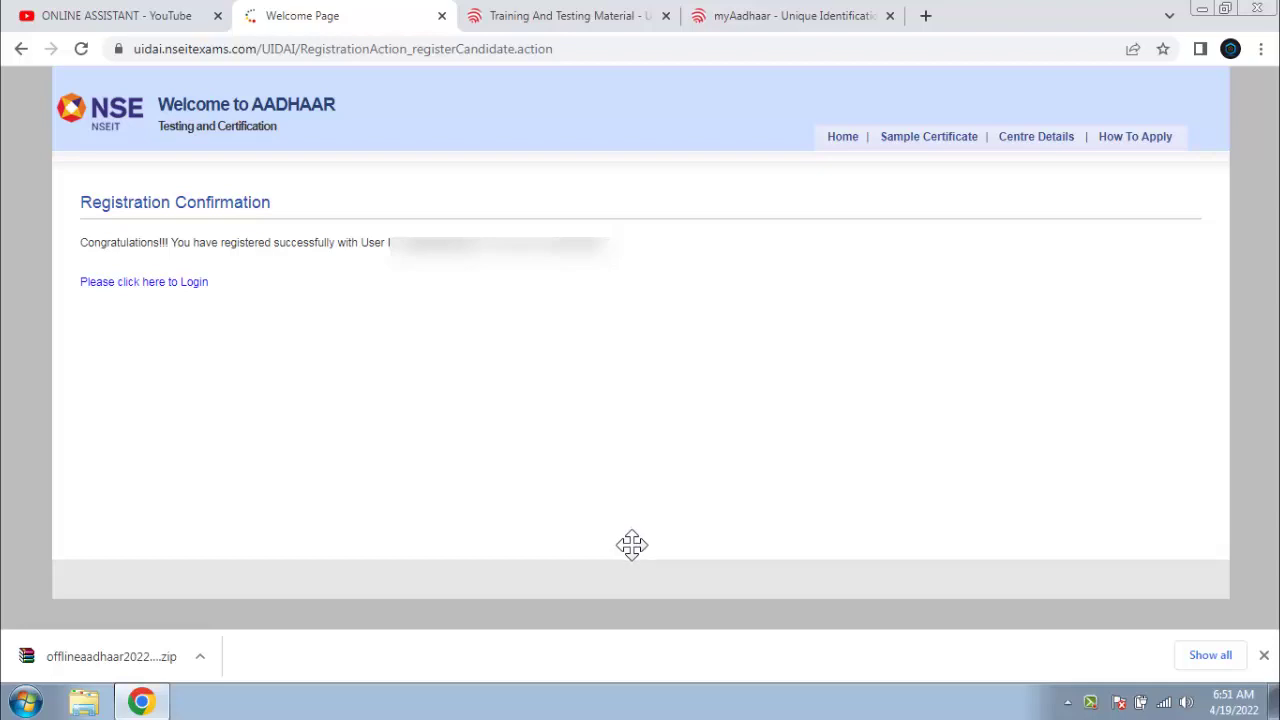
- Open the login page from the registration confirmation and sign in with the candidate's user ID and password
{"action": "left_click", "coordinate": [203, 294]}
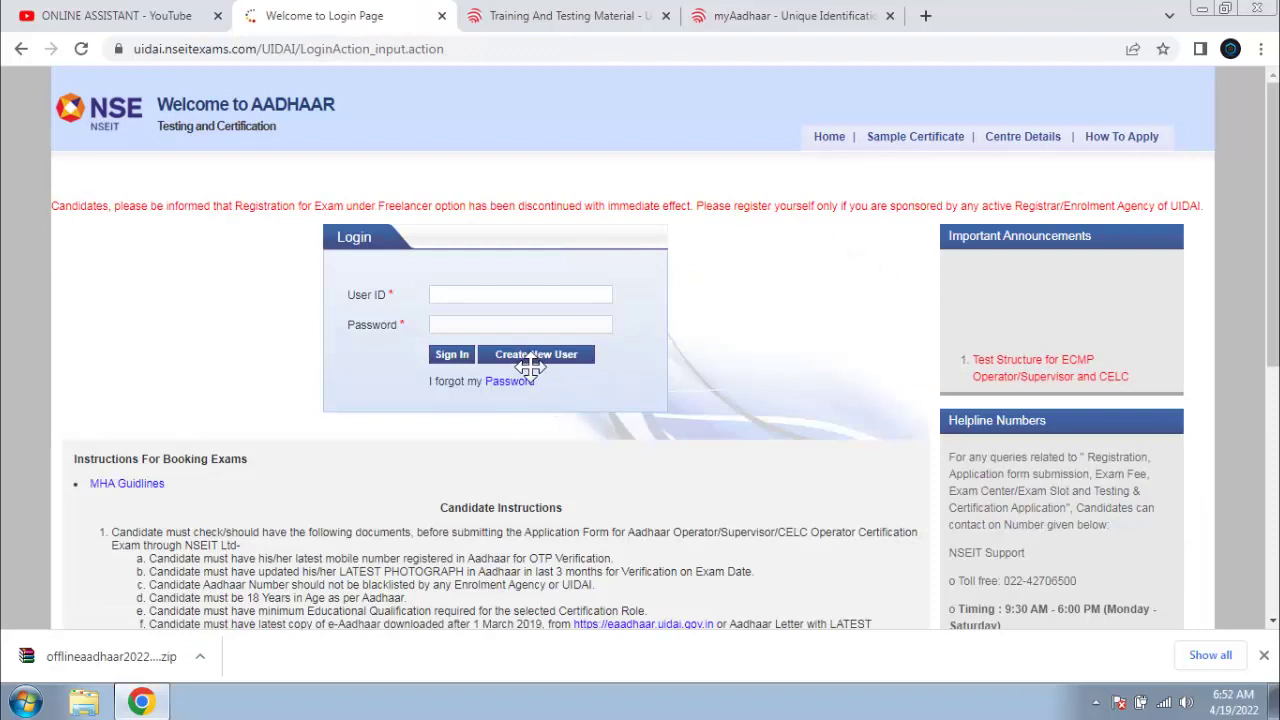
{"action": "left_click", "coordinate": [530, 297]}
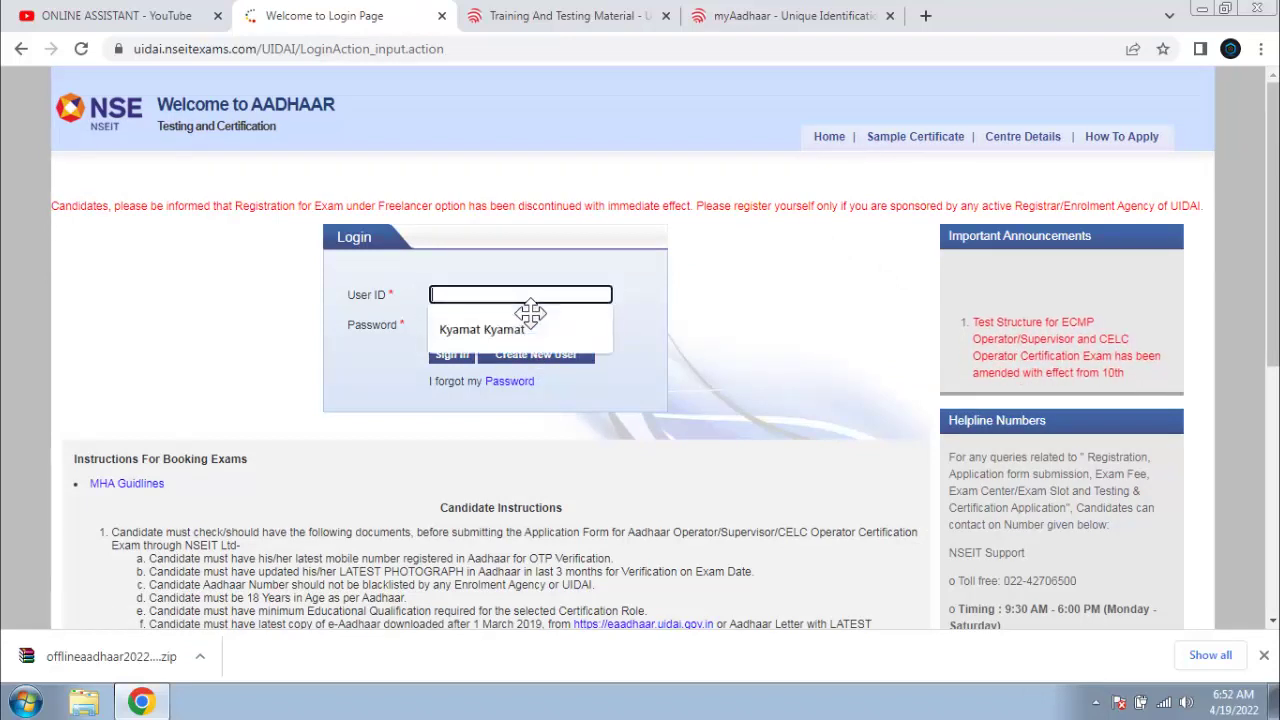
{"action": "left_click", "coordinate": [532, 327]}
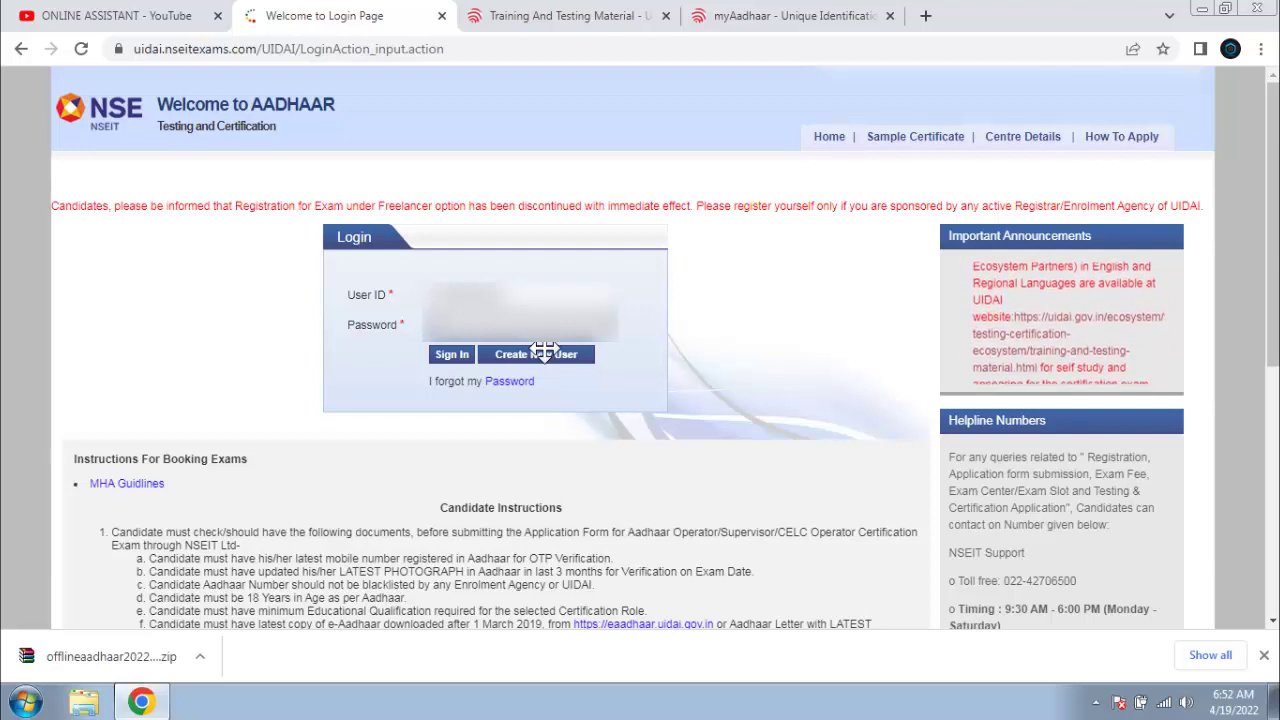
{"action": "left_click", "coordinate": [462, 357]}
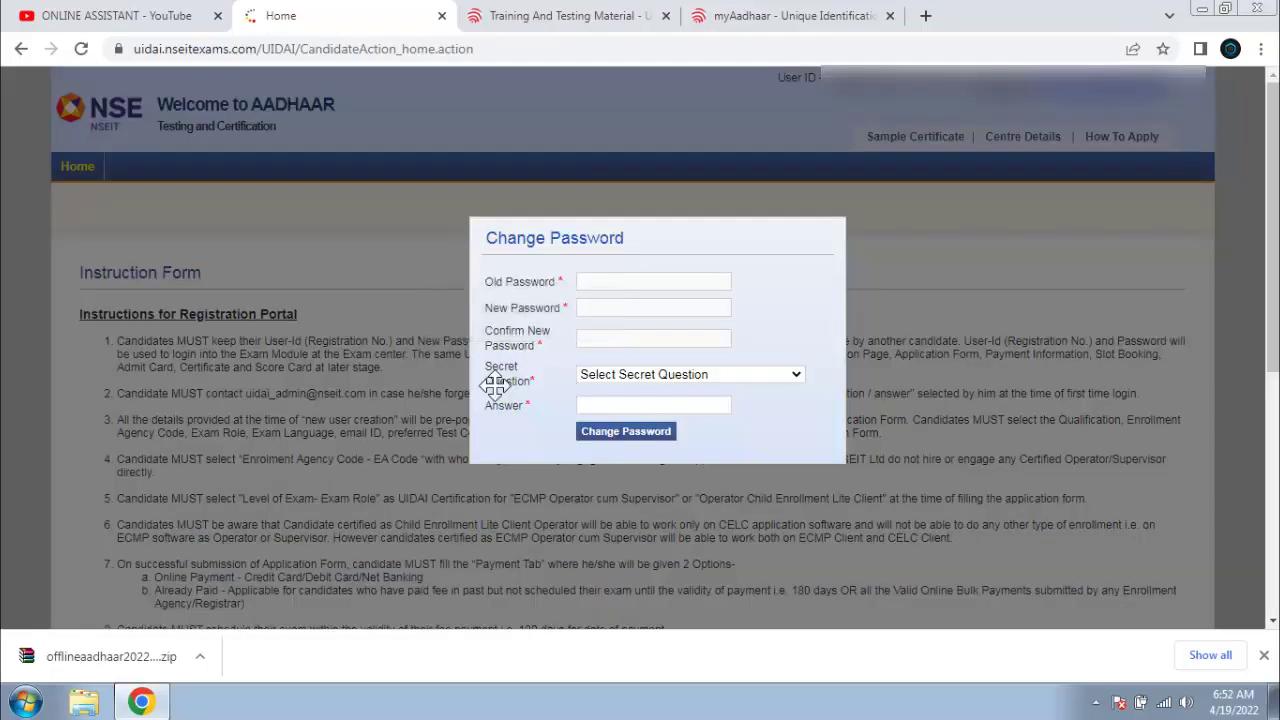
- Fill in the old password, then enter and confirm the new password in the Change Password form
{"action": "left_click", "coordinate": [661, 290]}
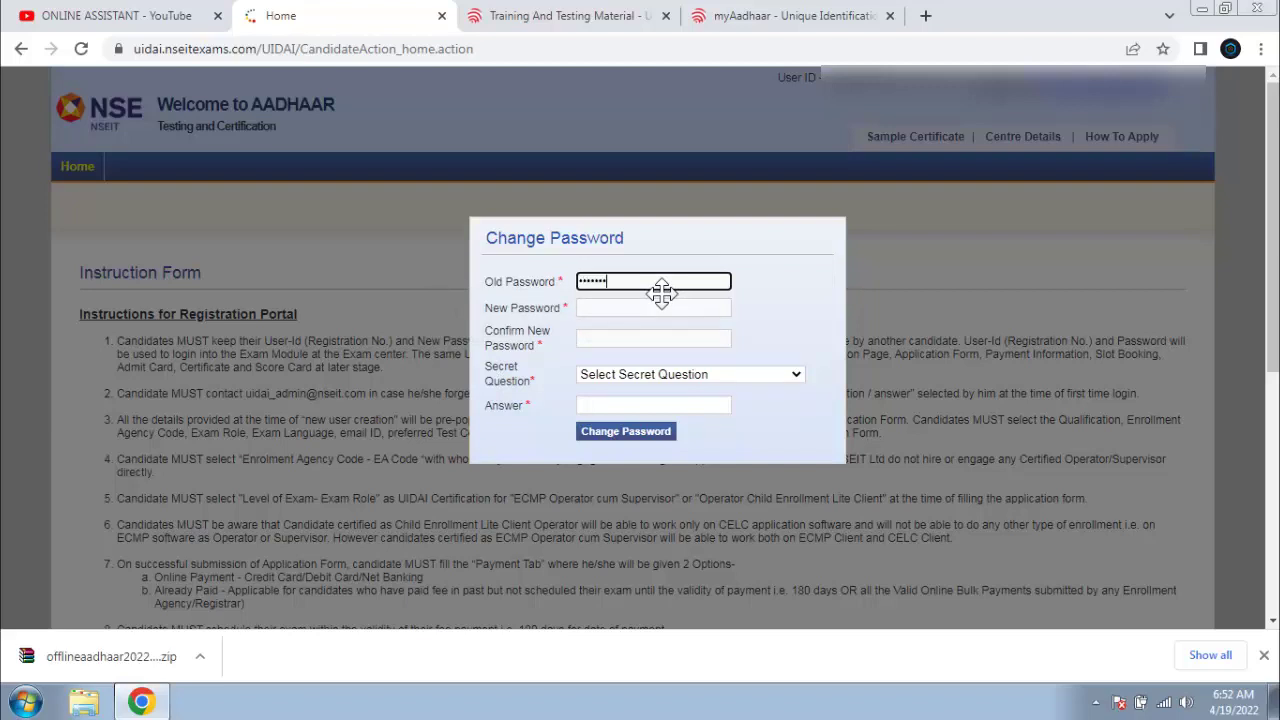
{"action": "left_click", "coordinate": [667, 316]}
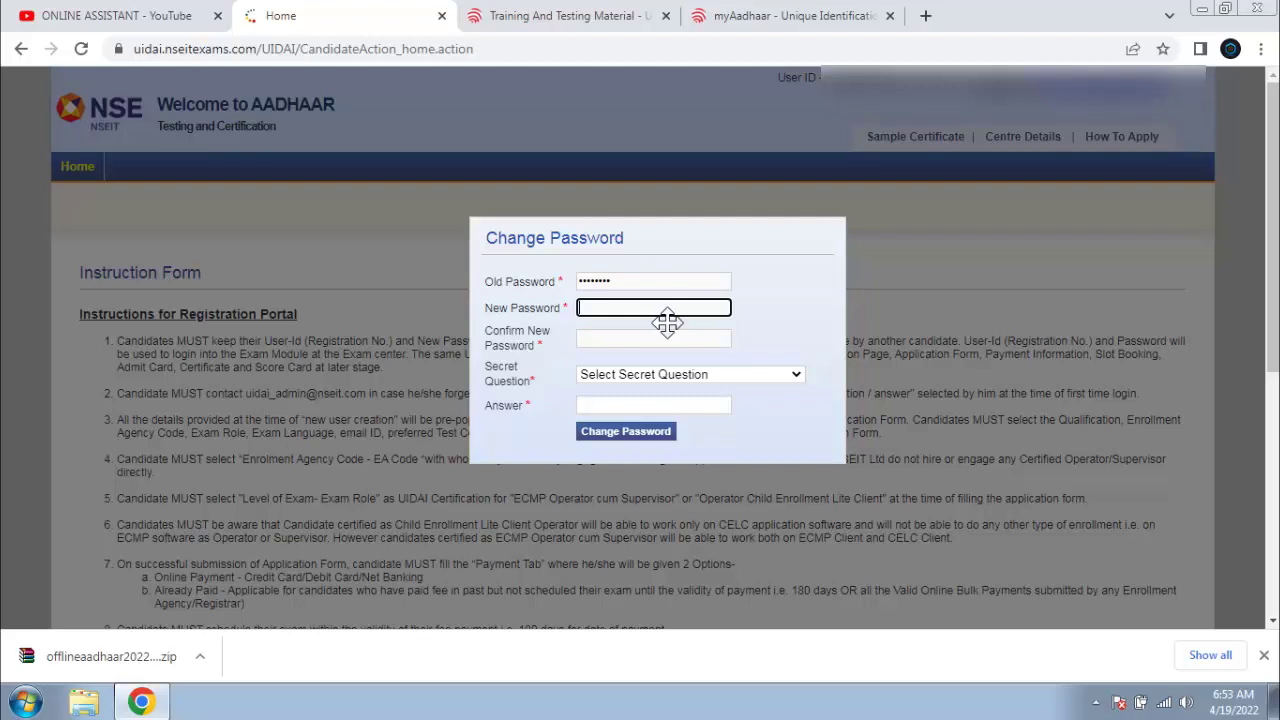
{"action": "key", "text": "ctrl+v"}
{"action": "key", "text": "Tab"}
{"action": "key", "text": "ctrl+v"}
- Choose "What is your favorite color?" as secret question, enter the secret answer, and submit the password change
{"action": "left_click", "coordinate": [740, 376]}
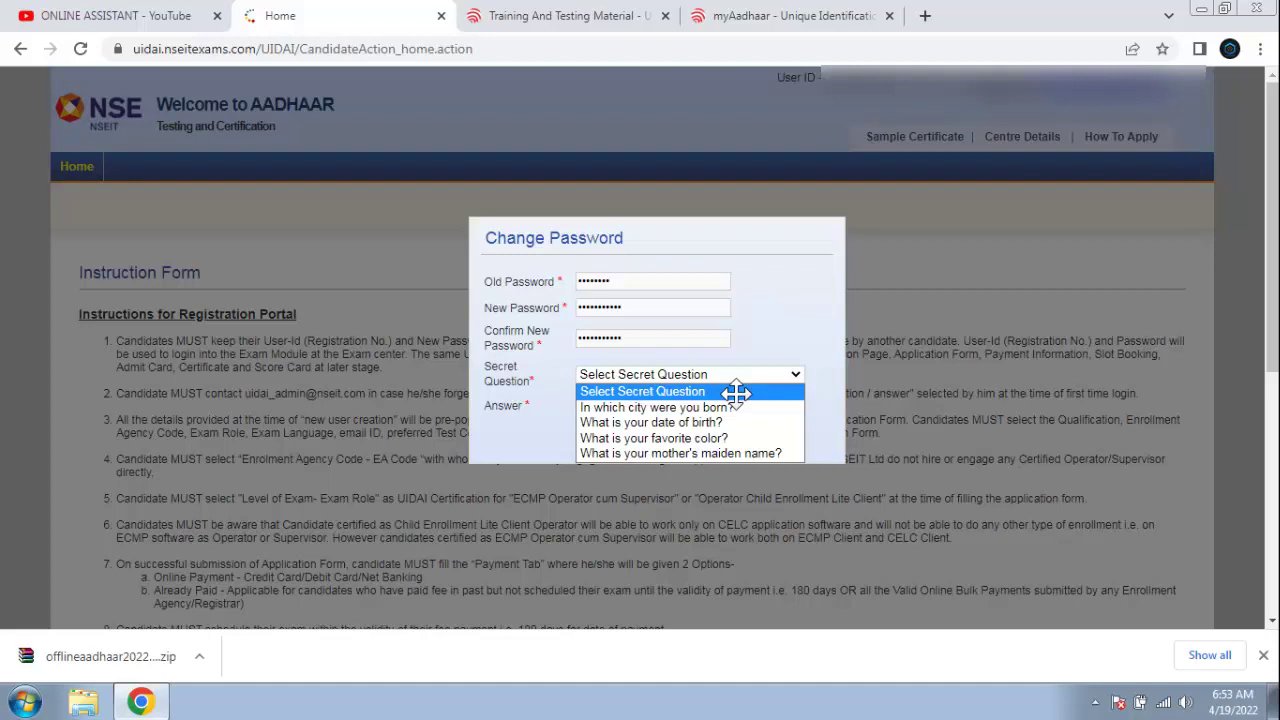
{"action": "left_click", "coordinate": [730, 438]}
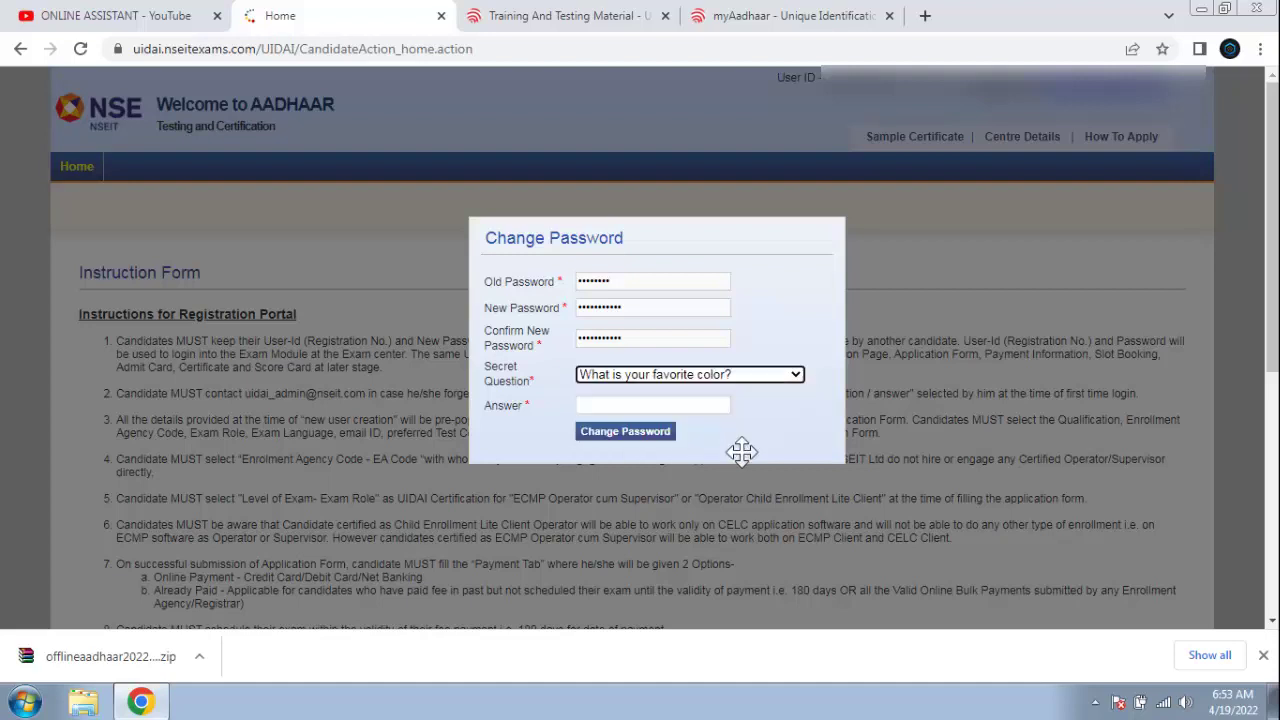
{"action": "left_click", "coordinate": [687, 413]}
{"action": "key", "text": "ctrl+v"}
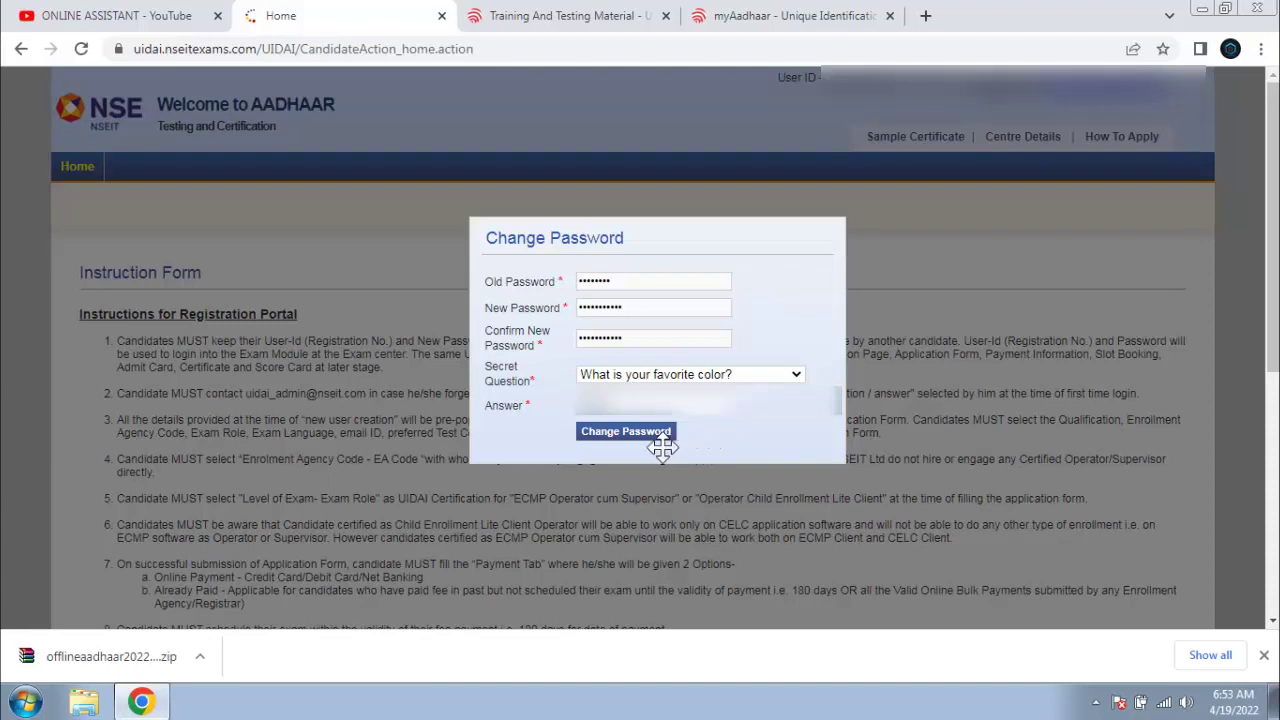
{"action": "left_click", "coordinate": [640, 432]}
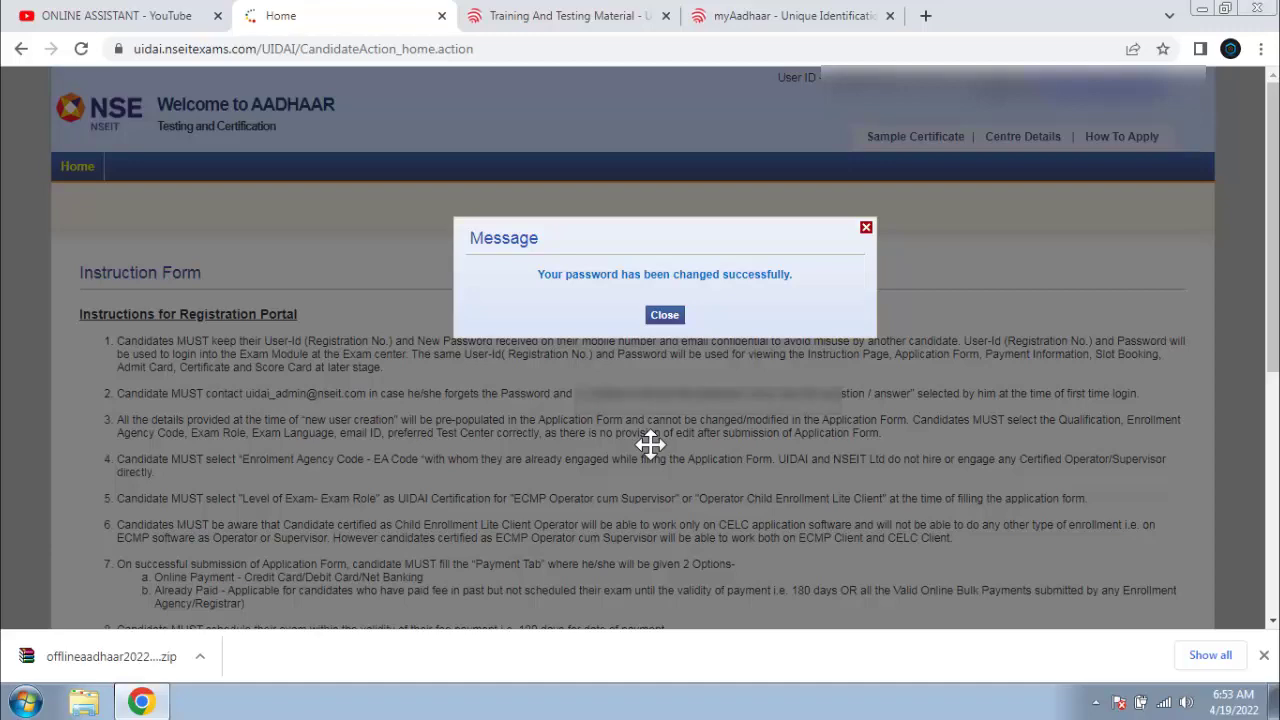
{"action": "left_click", "coordinate": [680, 322]}
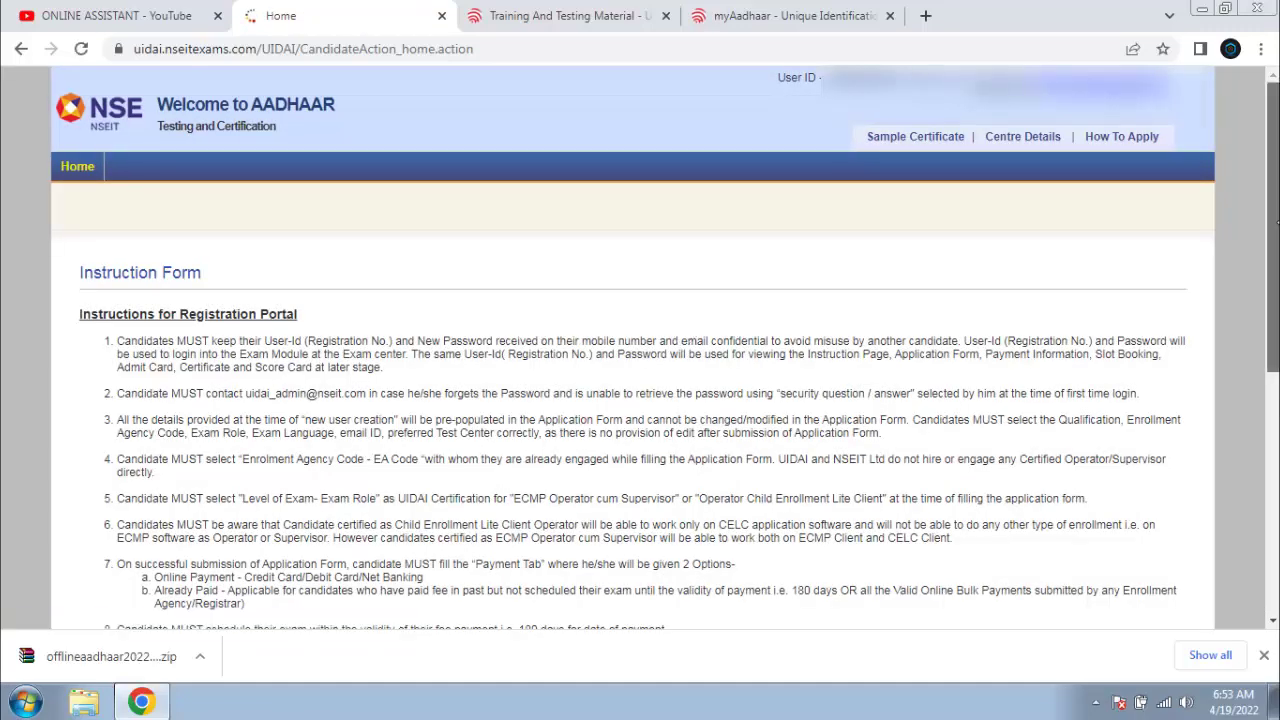
- Agree to the candidate instructions at the end of the Instruction Form and continue to the application form
{"action": "left_click_drag", "start_coordinate": [1275, 220], "coordinate": [1258, 471]}
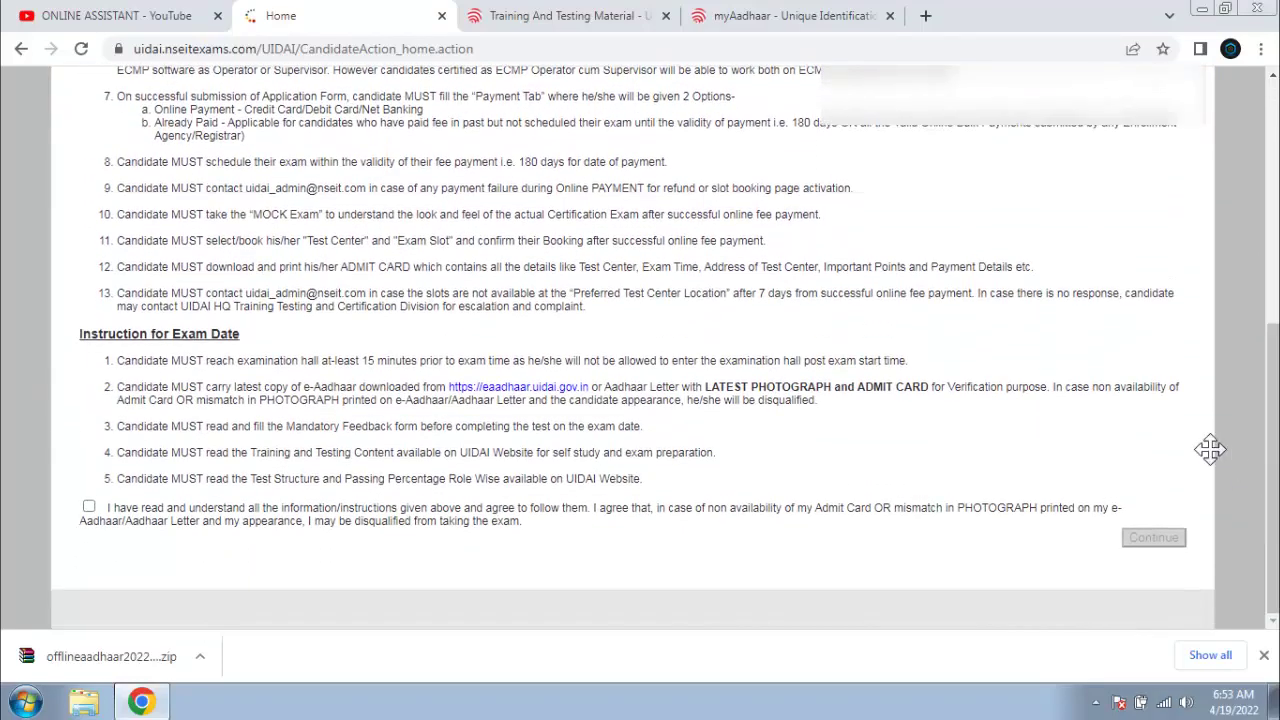
{"action": "left_click", "coordinate": [89, 507]}
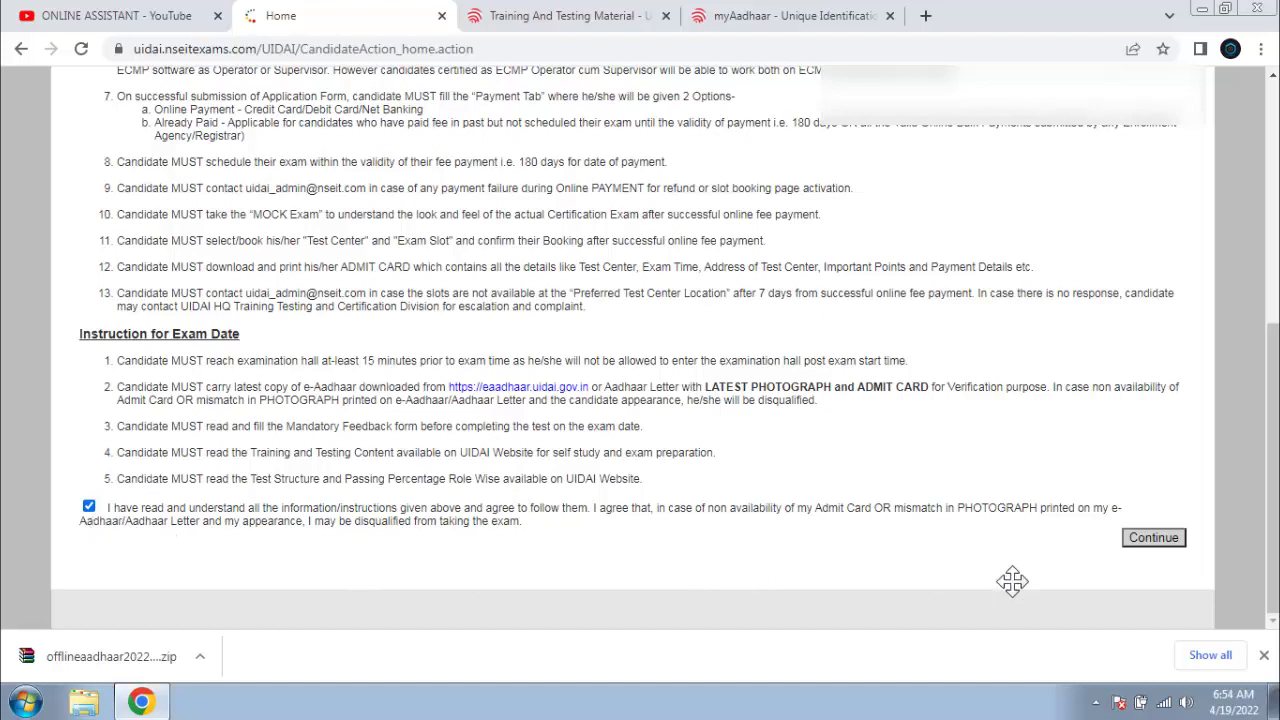
{"action": "left_click", "coordinate": [1160, 540]}
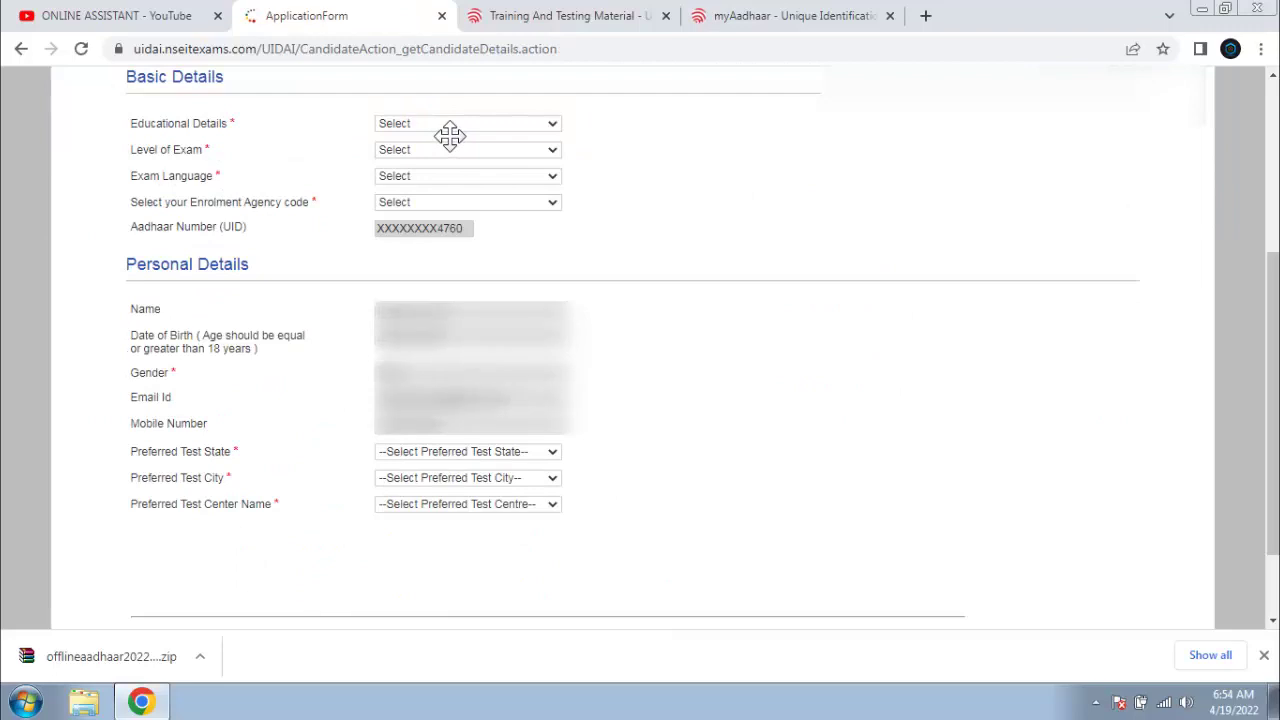
- Set Educational Details to Graduate and Level of Exam to ECMP Operator cum Supervisor
{"action": "left_click", "coordinate": [450, 125]}
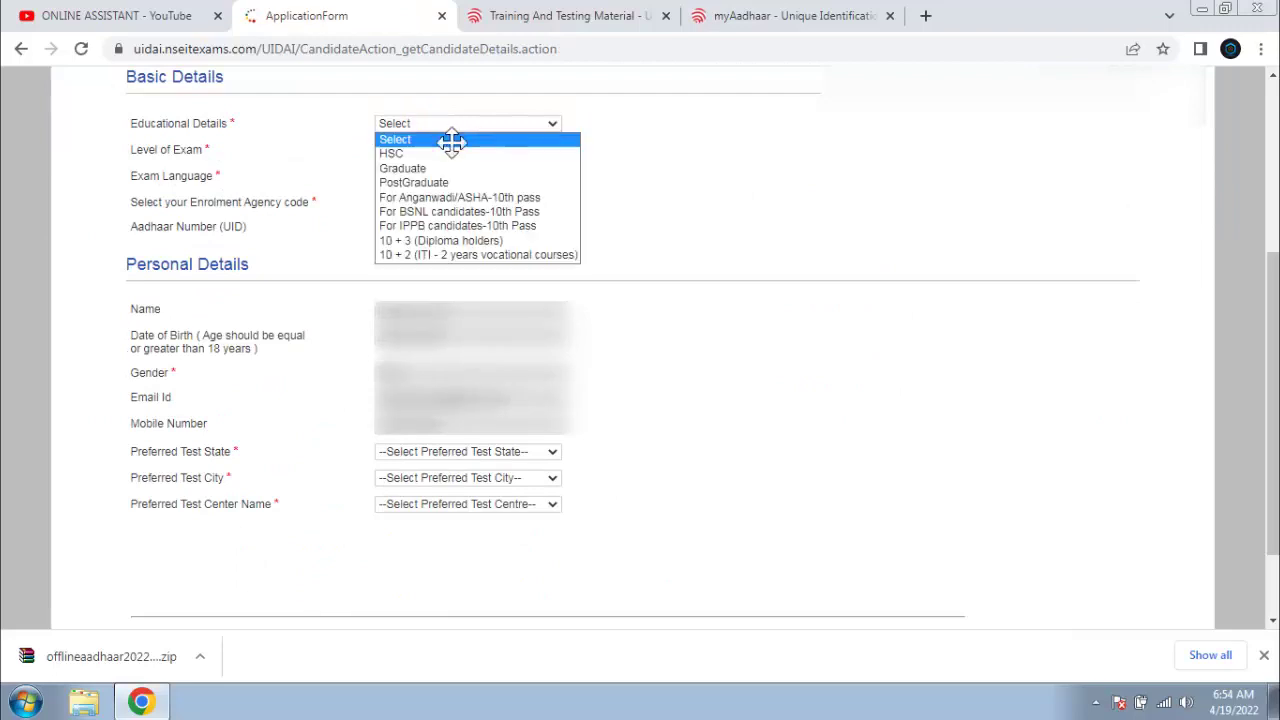
{"action": "left_click", "coordinate": [462, 168]}
{"action": "left_click", "coordinate": [465, 150]}
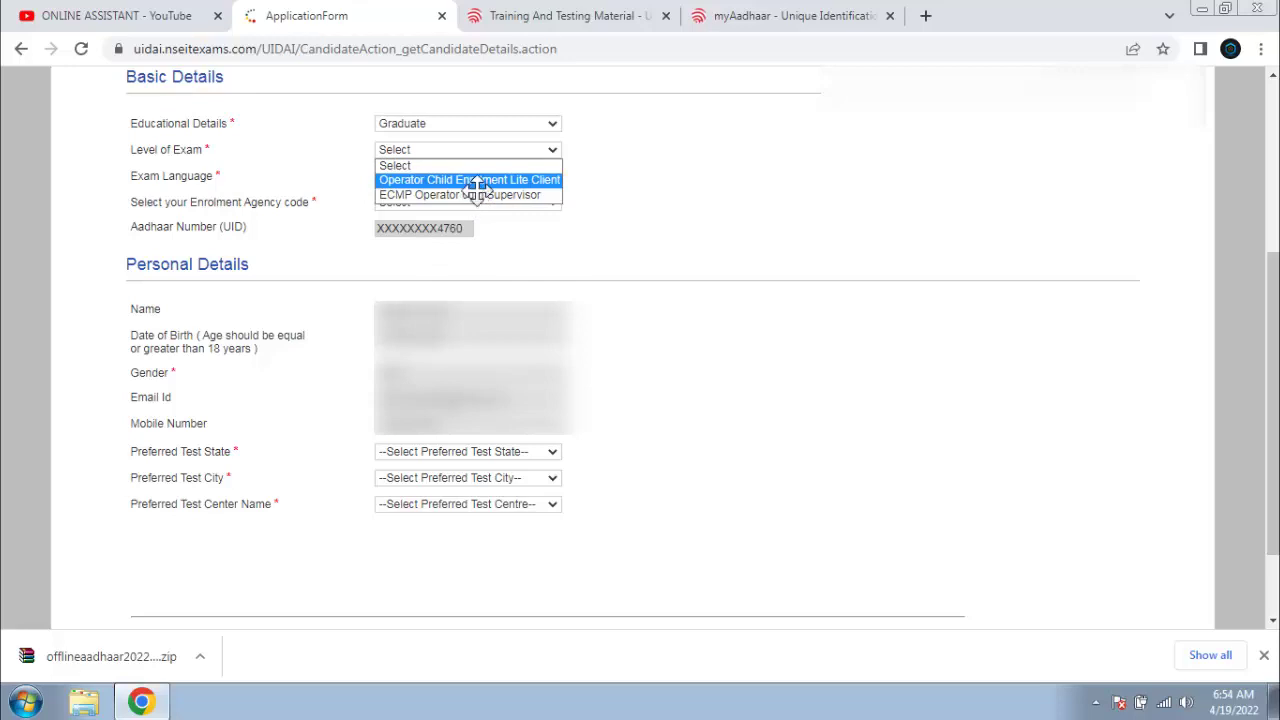
{"action": "left_click", "coordinate": [478, 184]}
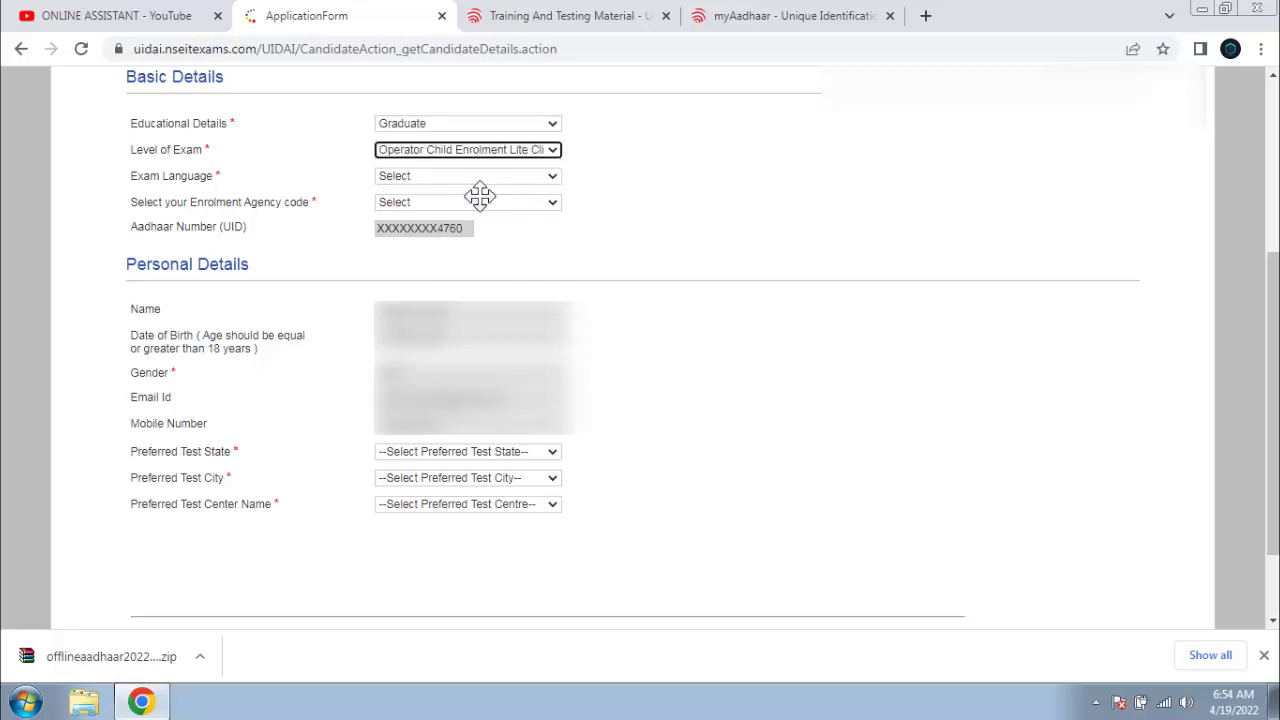
{"action": "left_click", "coordinate": [464, 152]}
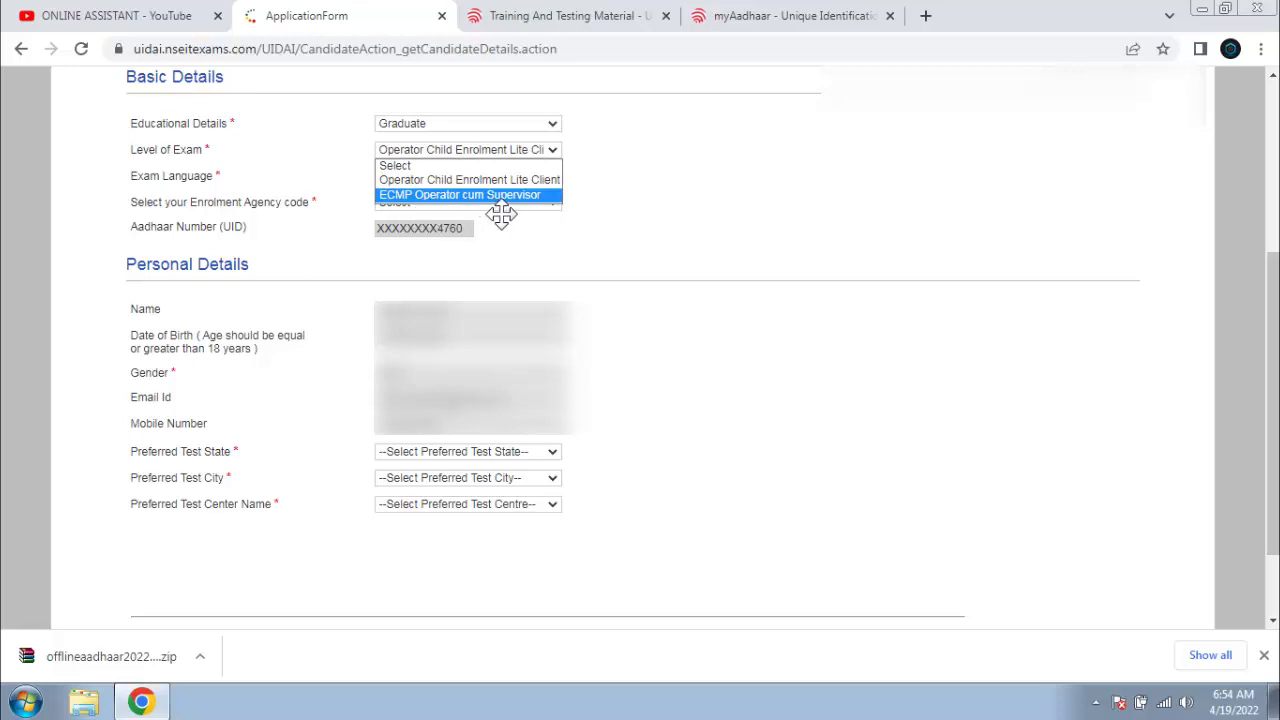
{"action": "left_click", "coordinate": [501, 210]}
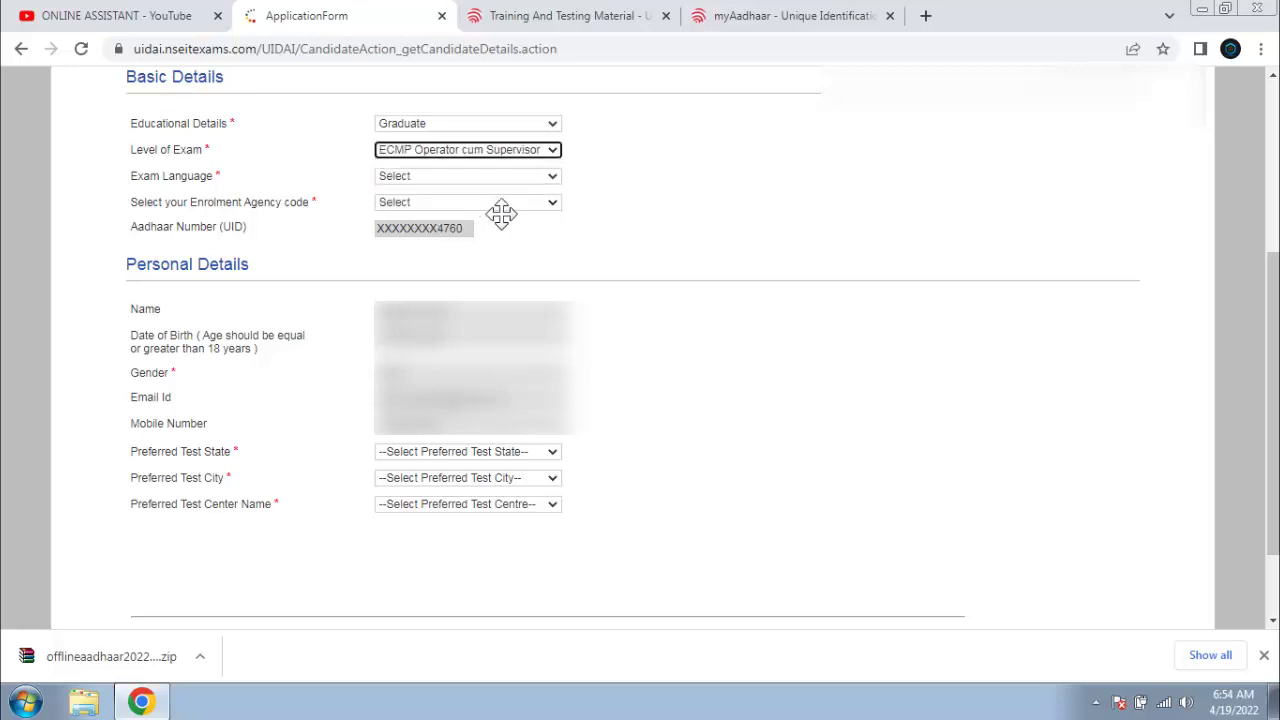
- Set the exam language to Hindi and the enrolment agency code to 2189 - CSC SPV
{"action": "left_click", "coordinate": [412, 180]}
{"action": "left_click", "coordinate": [428, 265]}
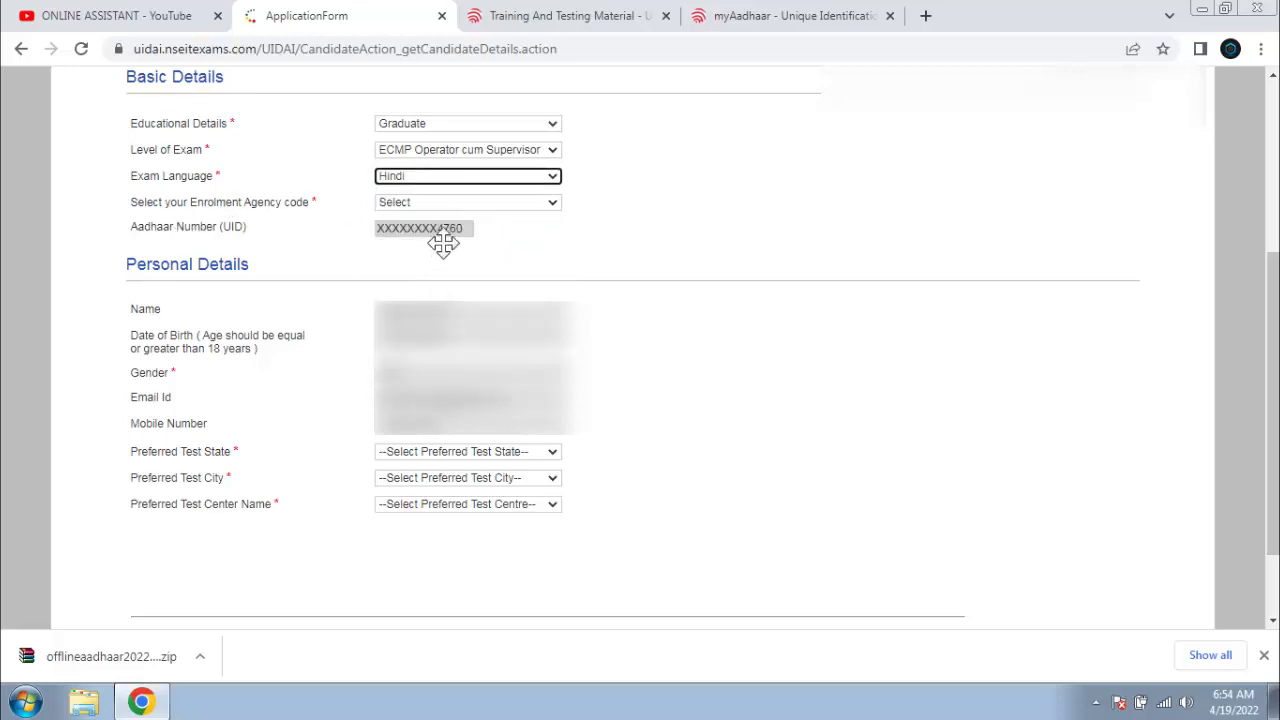
{"action": "left_click", "coordinate": [441, 205]}
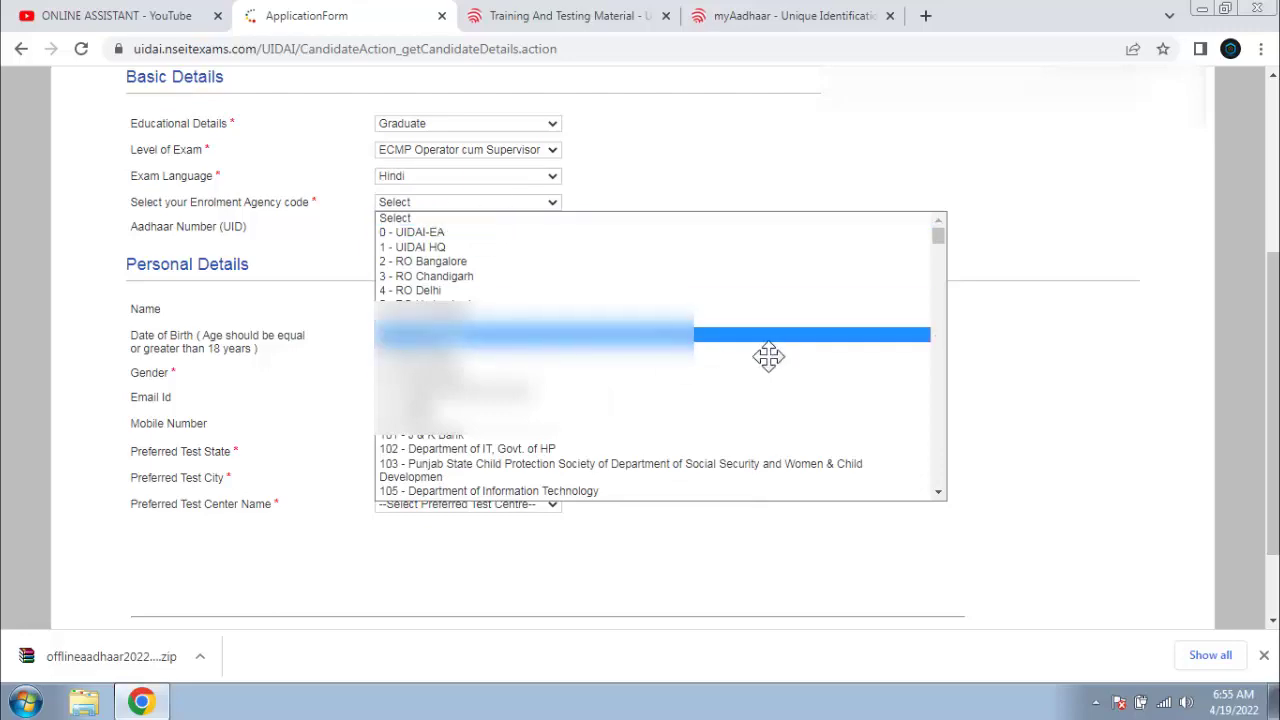
{"action": "scroll", "coordinate": [953, 257], "scroll_direction": "down", "scroll_amount": 5}
{"action": "scroll", "coordinate": [953, 257], "scroll_direction": "down", "scroll_amount": 10}
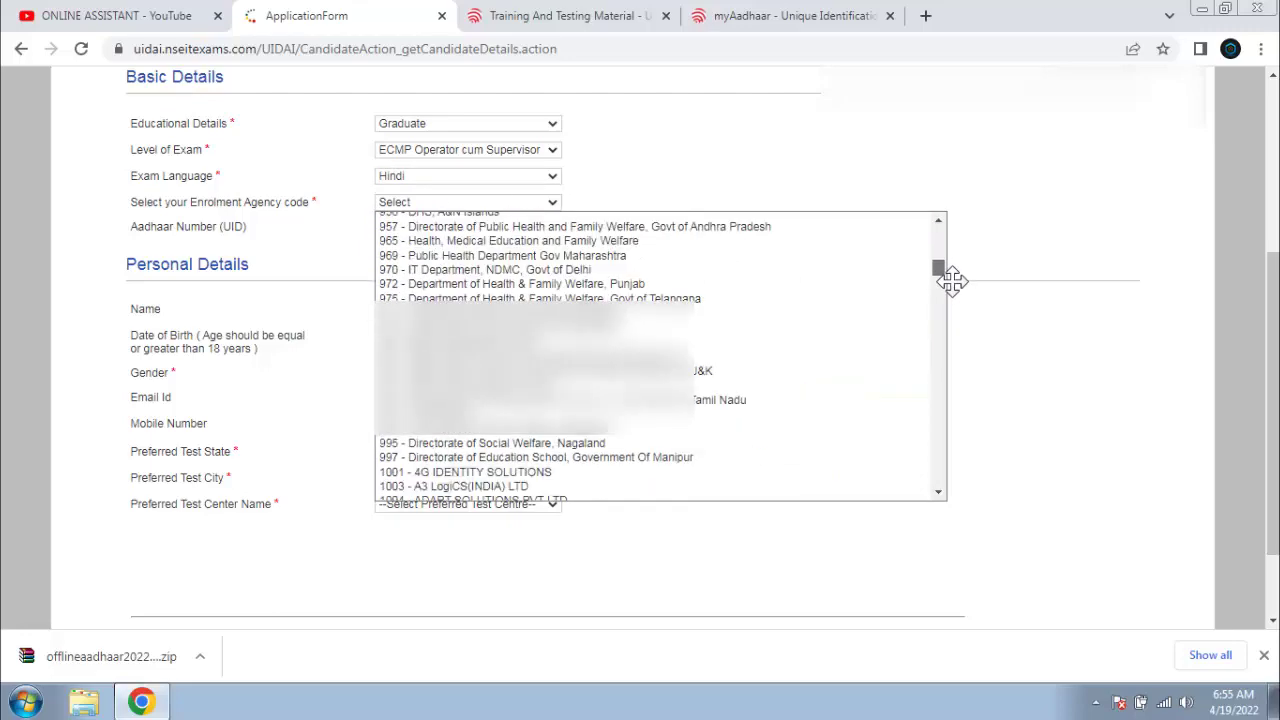
{"action": "left_click_drag", "start_coordinate": [952, 281], "coordinate": [947, 348]}
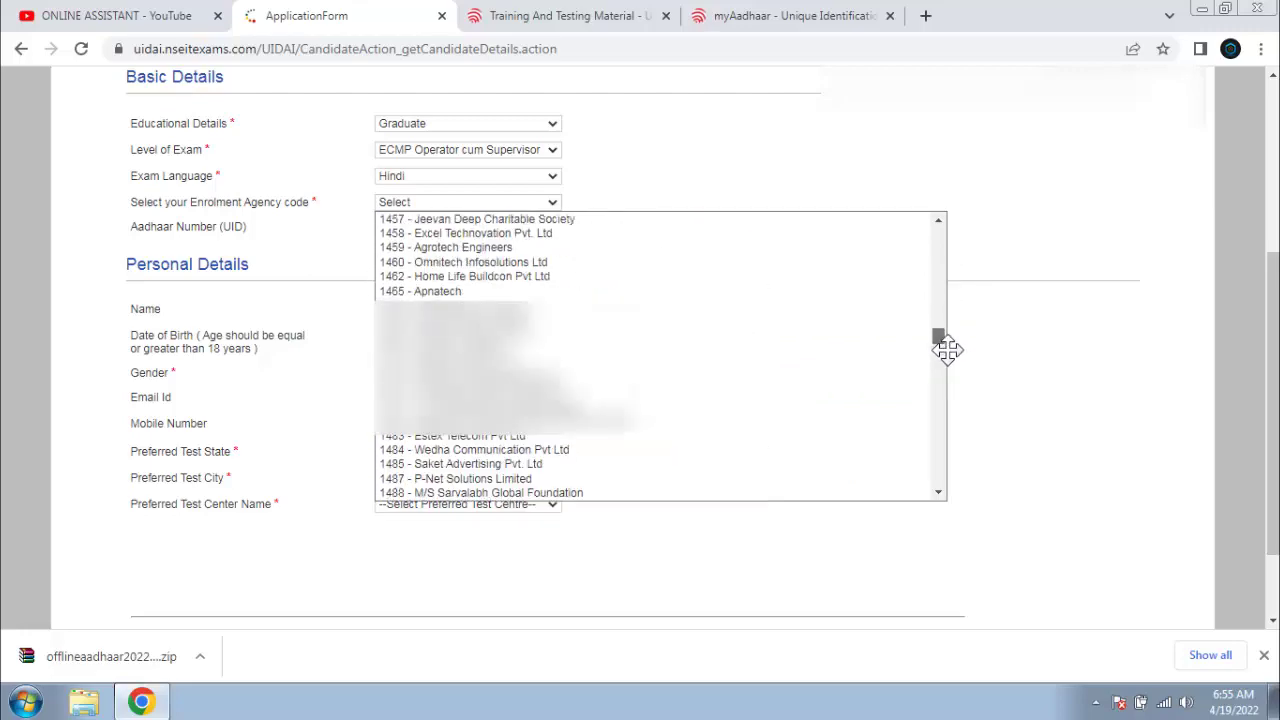
{"action": "type", "text": "2189"}
{"action": "key", "text": "Return"}
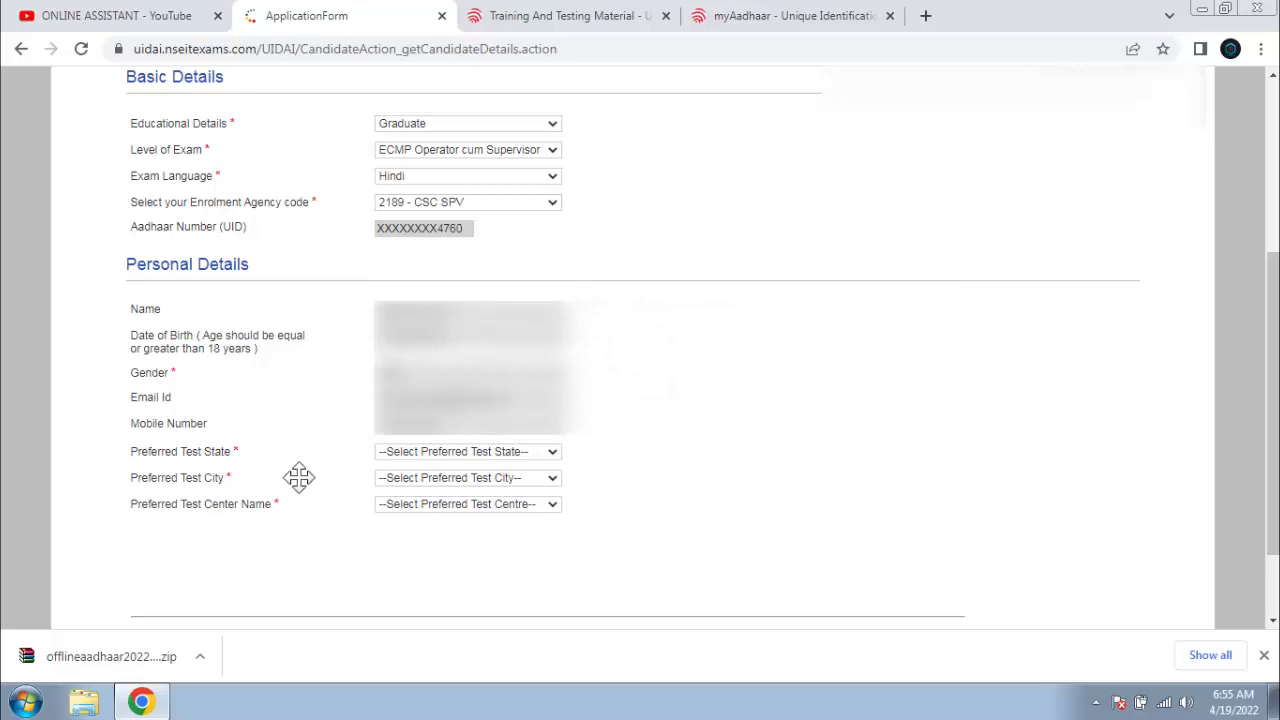
- Set the preferred test state to Bihar, city to Muzaffarpur and centre to NSEIT Limited - Muzaffarpur, and save the form
{"action": "left_click", "coordinate": [447, 458]}
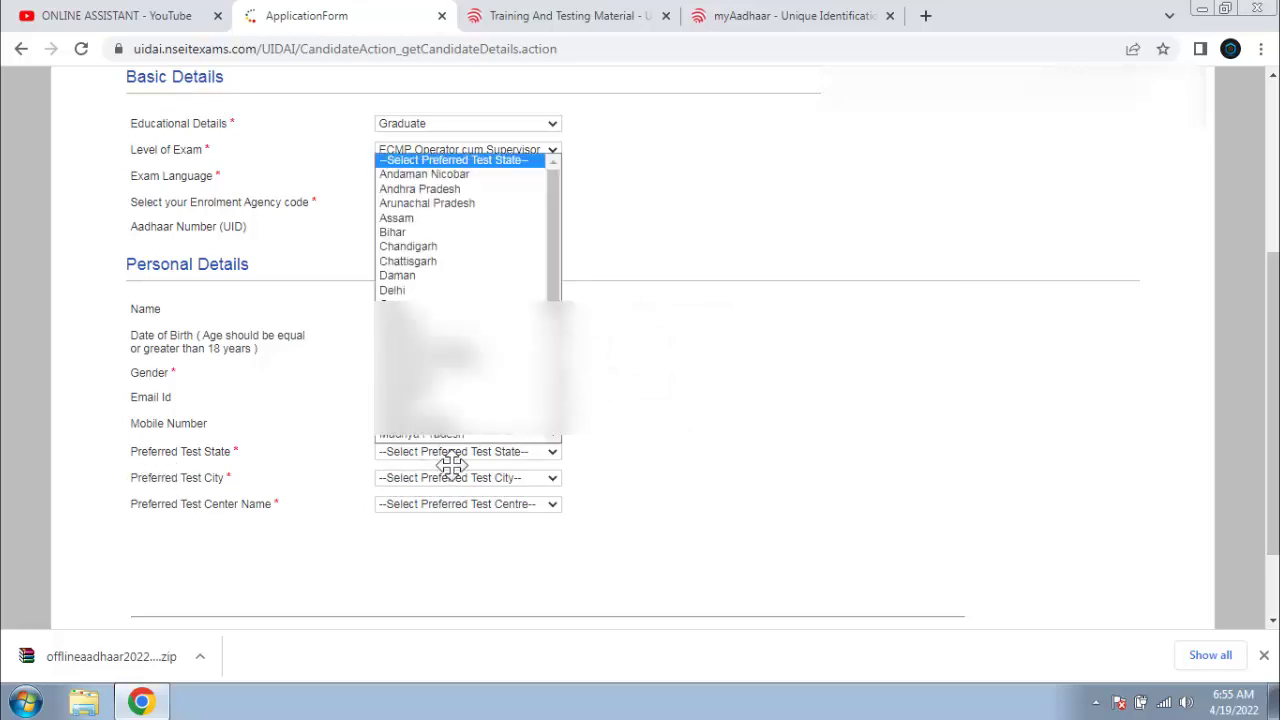
{"action": "left_click", "coordinate": [433, 233]}
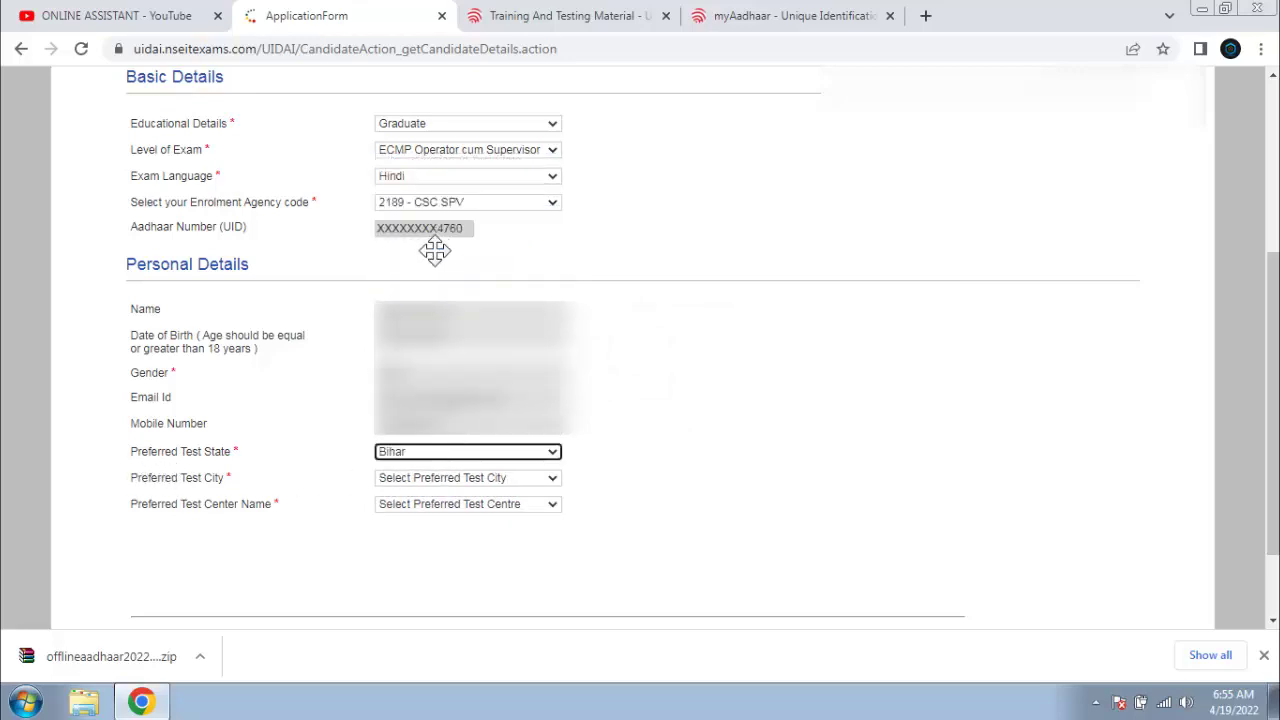
{"action": "left_click", "coordinate": [466, 482]}
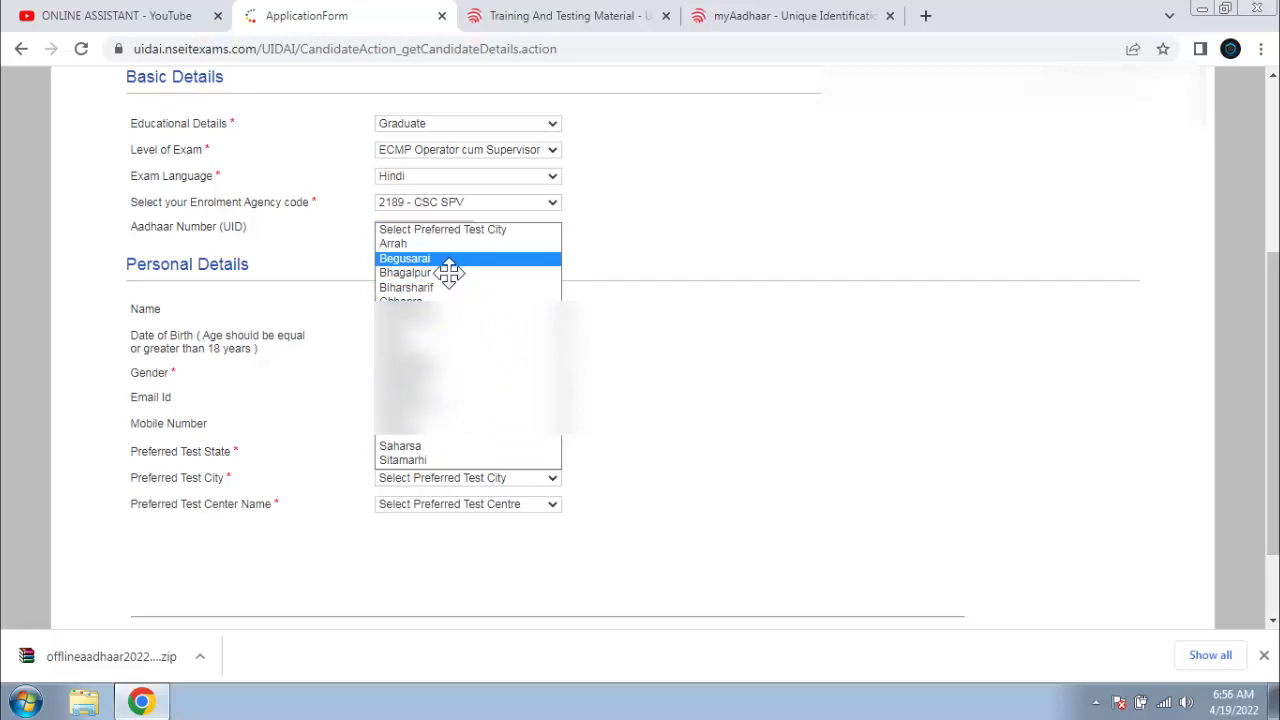
{"action": "left_click", "coordinate": [410, 431]}
{"action": "left_click", "coordinate": [466, 504]}
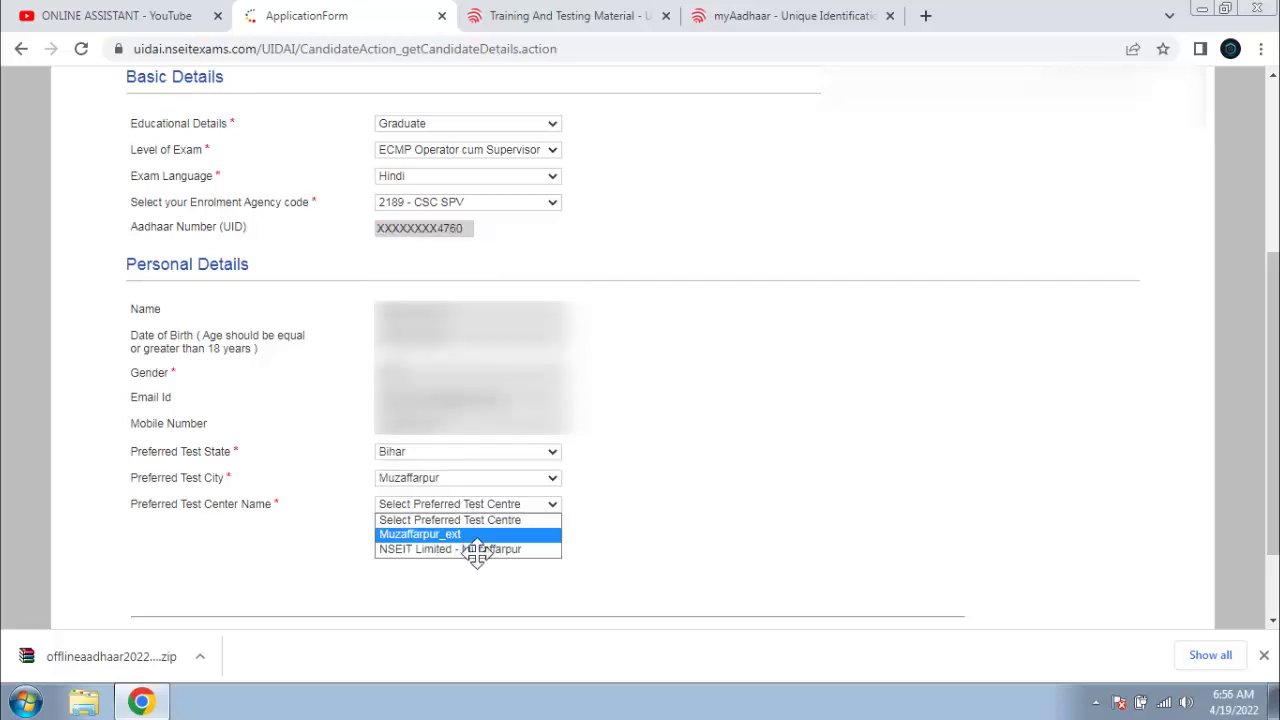
{"action": "left_click", "coordinate": [480, 549]}
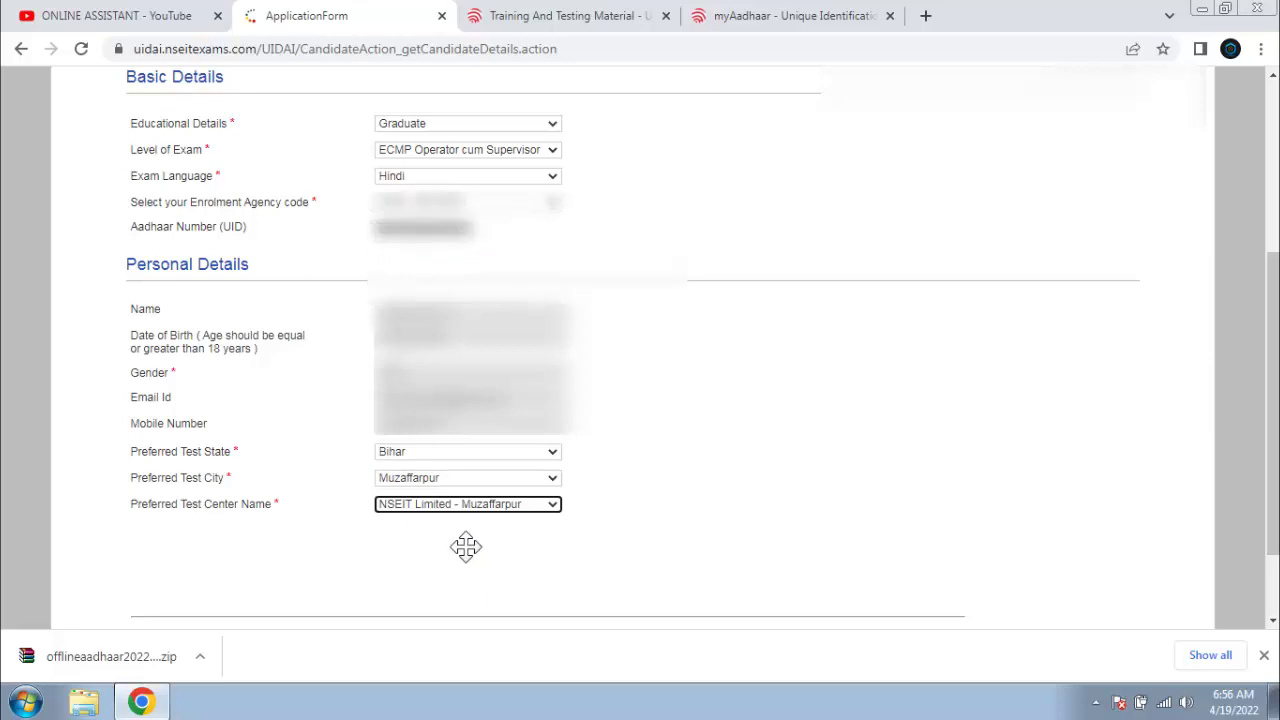
{"action": "scroll", "coordinate": [665, 505], "scroll_direction": "down", "scroll_amount": 2}
{"action": "left_click", "coordinate": [923, 546]}
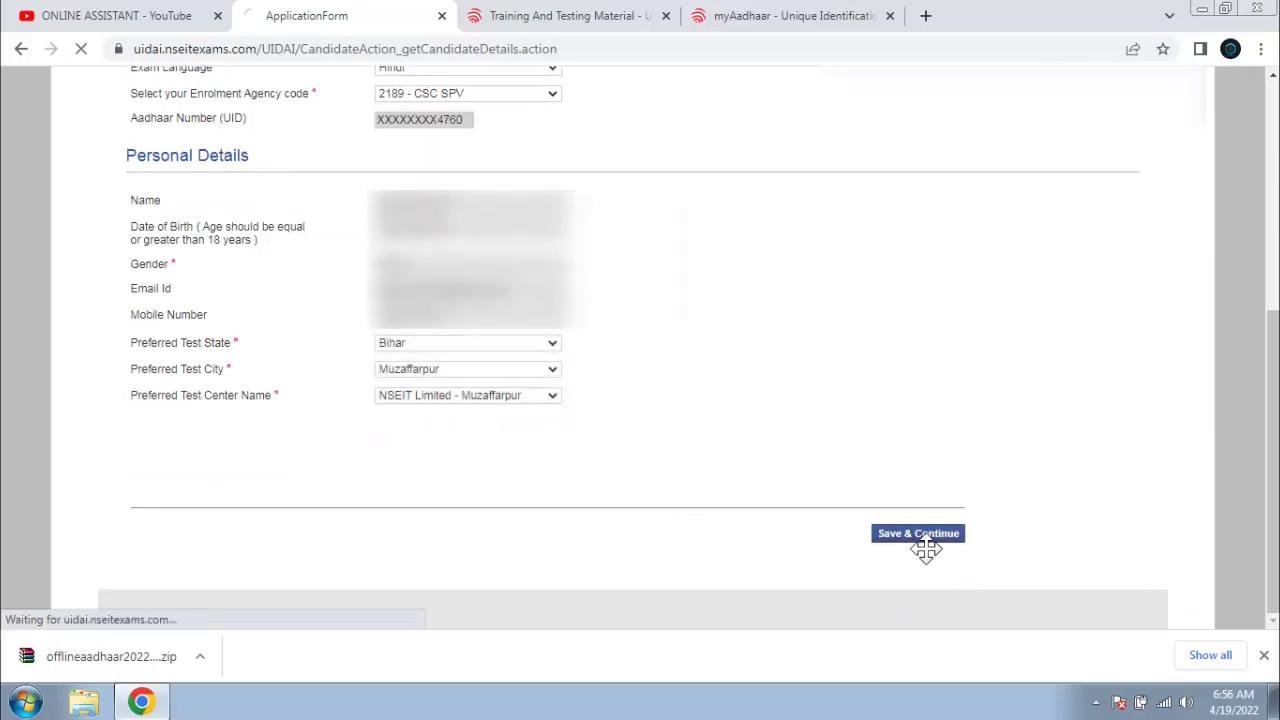
- Review the entered details, accept the declaration and submit the application form
{"action": "scroll", "coordinate": [1276, 377], "scroll_direction": "down", "scroll_amount": 2}
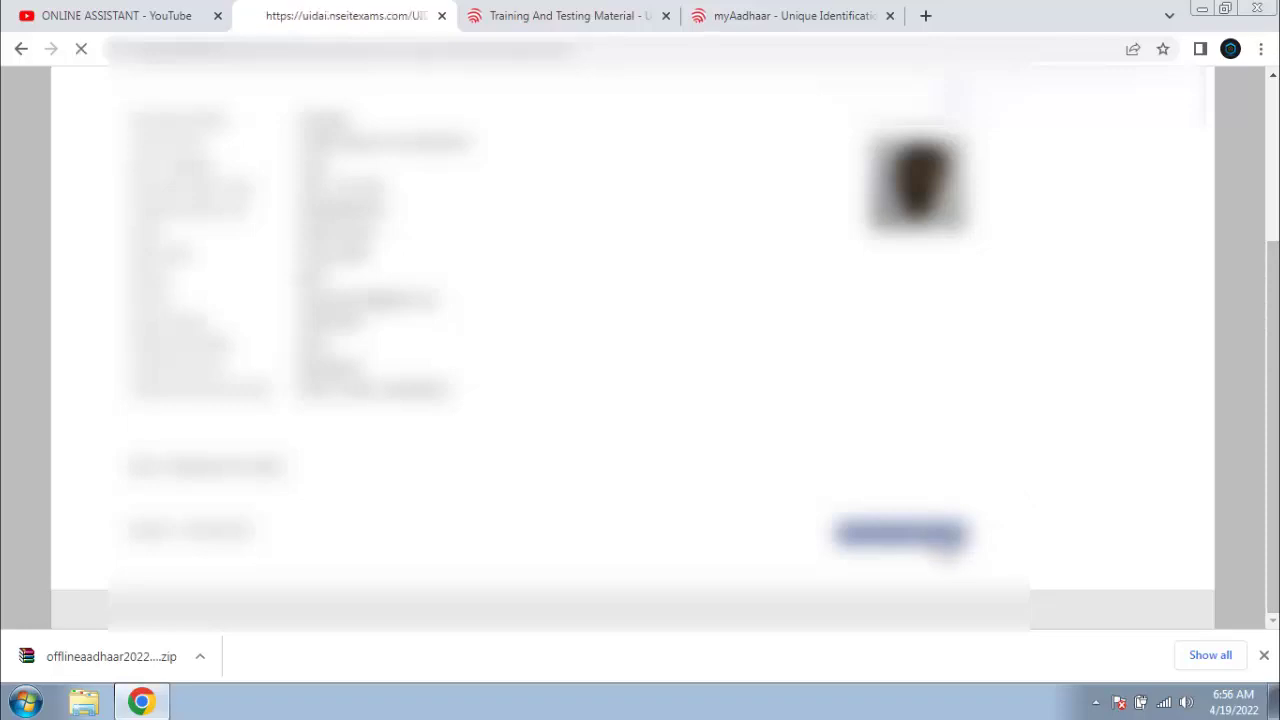
{"action": "scroll", "coordinate": [143, 458], "scroll_direction": "down", "scroll_amount": 3}
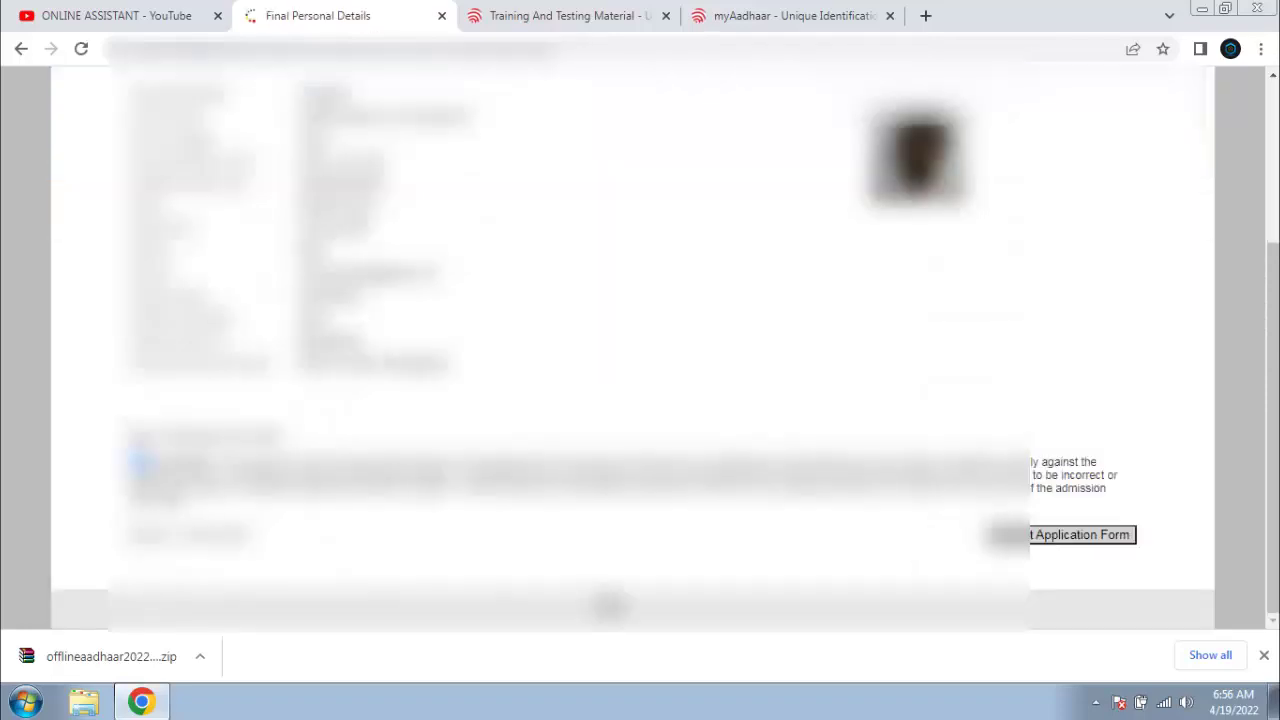
{"action": "left_click", "coordinate": [1093, 545]}
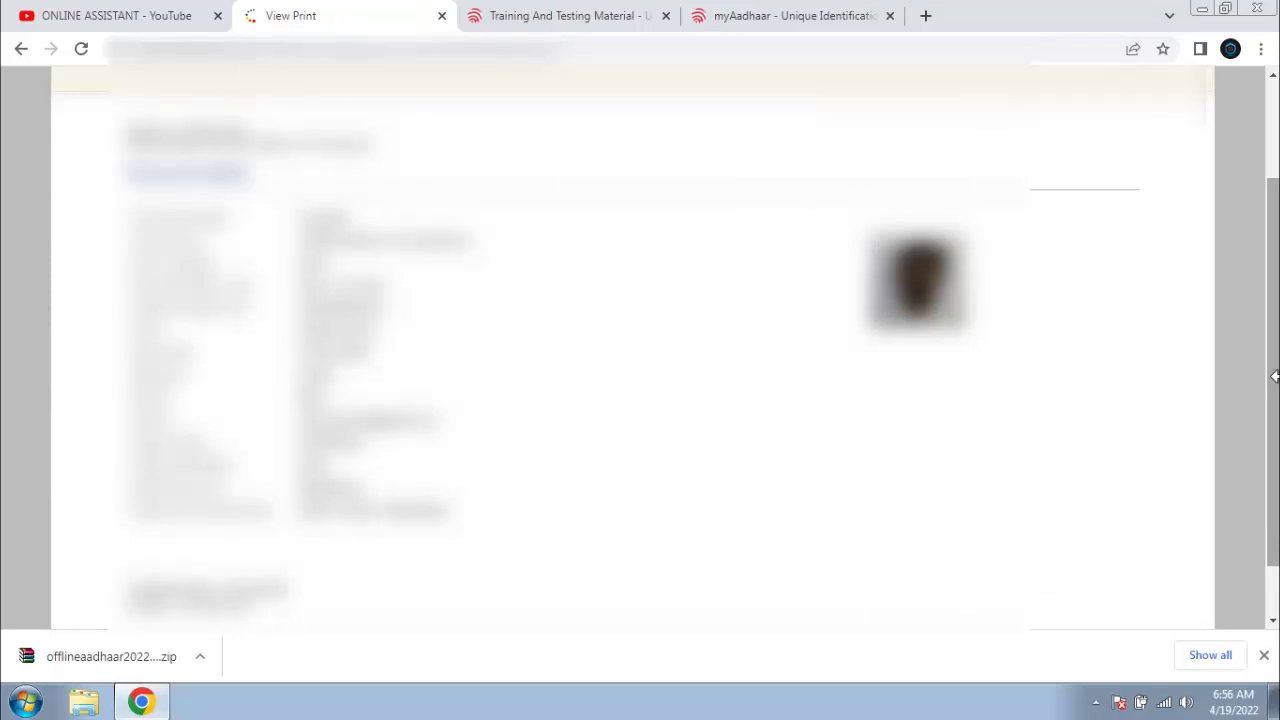
- Proceed to the exam fee payment using the Online payment mode
{"action": "scroll", "coordinate": [1270, 300], "scroll_direction": "up", "scroll_amount": 2}
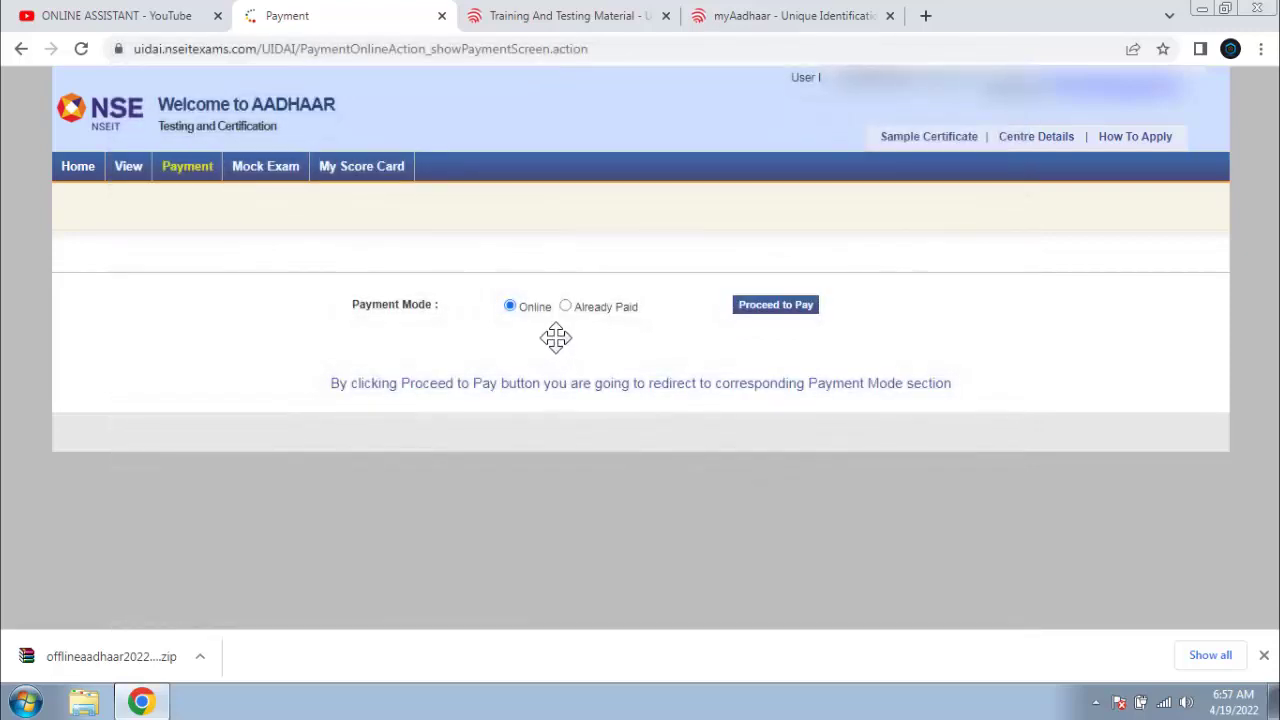
{"action": "left_click", "coordinate": [802, 310]}
{"action": "left_click", "coordinate": [751, 177]}
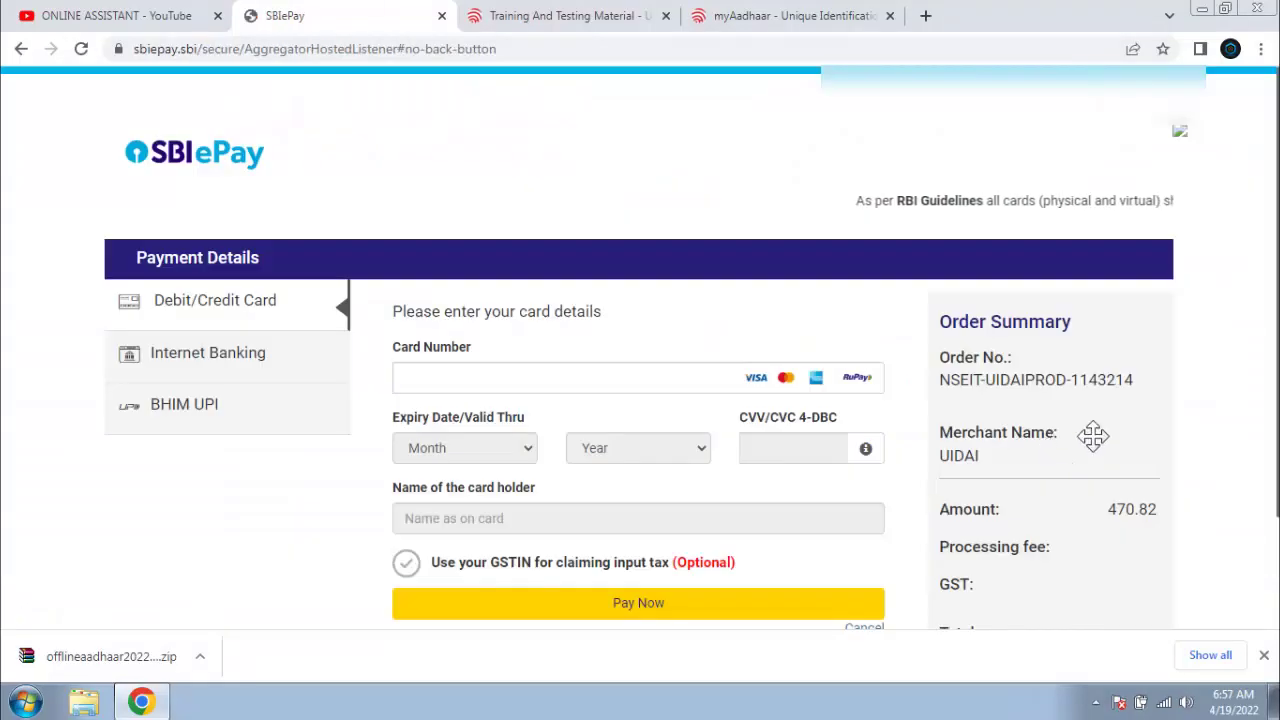
- Review the order summary with the exam fee amount and look at the Internet Banking payment option
{"action": "scroll", "coordinate": [640, 400], "scroll_direction": "down", "scroll_amount": 1}
{"action": "scroll", "coordinate": [640, 400], "scroll_direction": "down", "scroll_amount": 1}
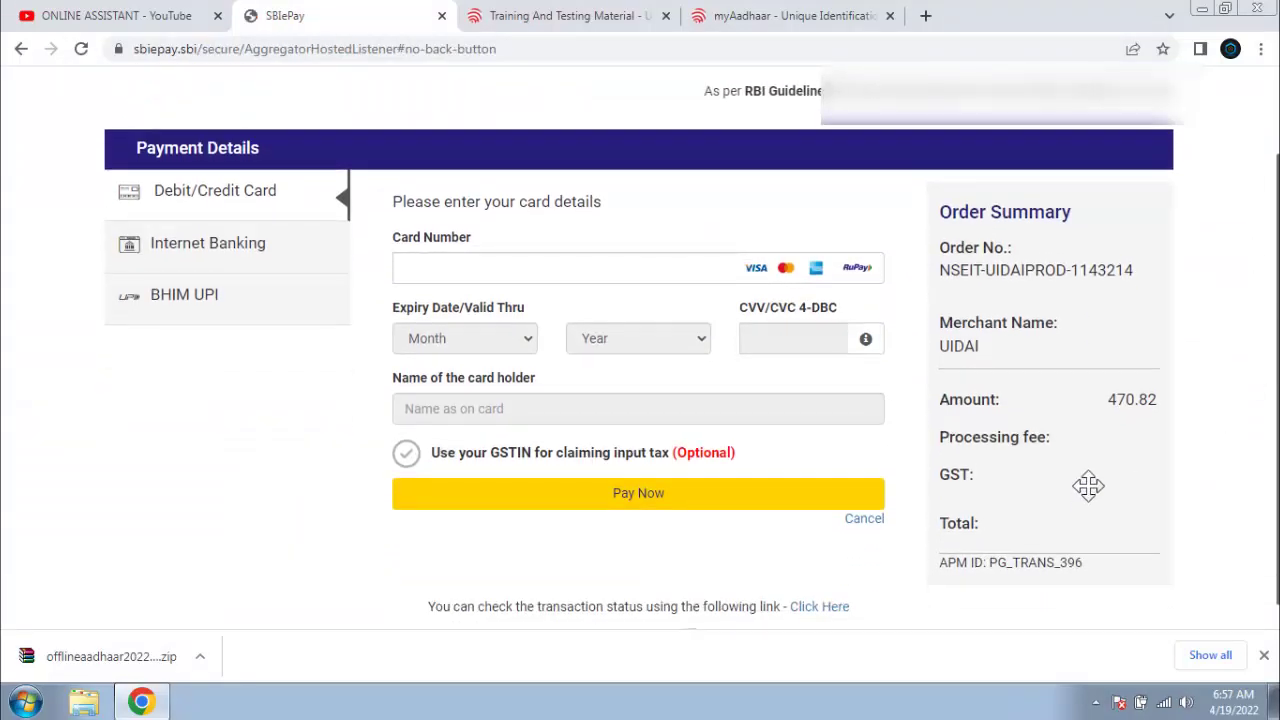
{"action": "double_click", "coordinate": [1140, 418]}
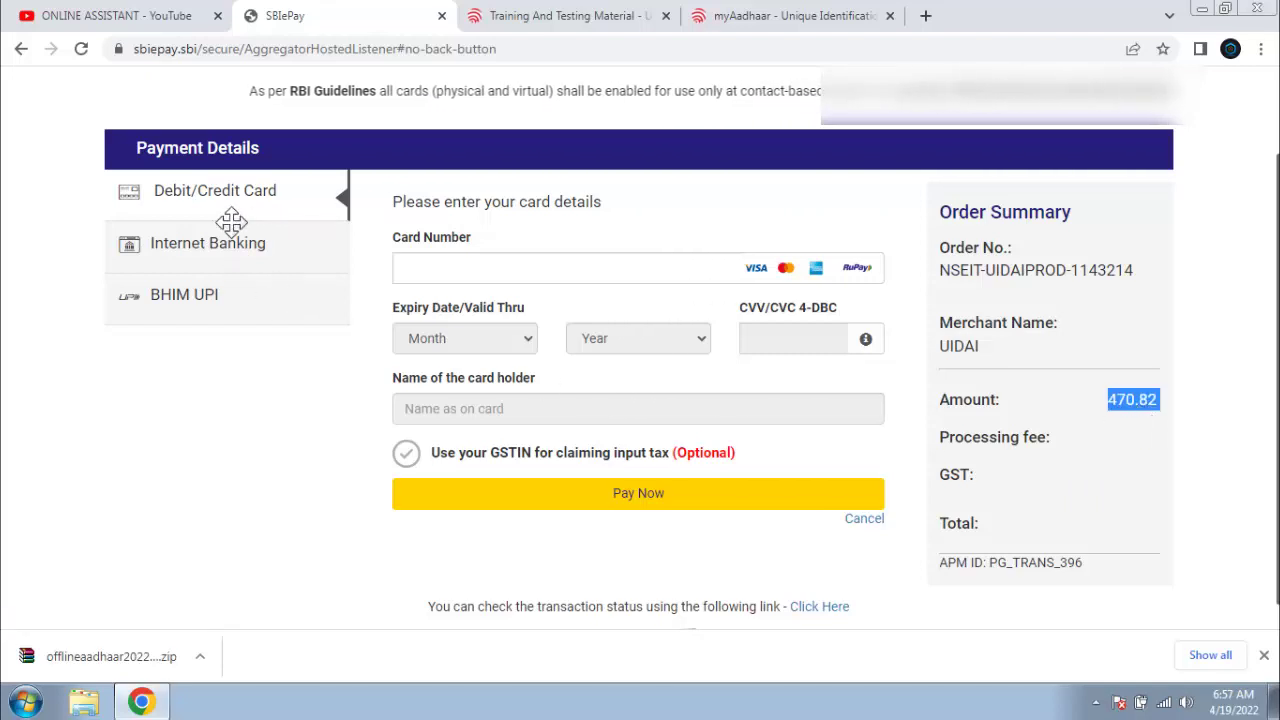
{"action": "left_click", "coordinate": [236, 252]}
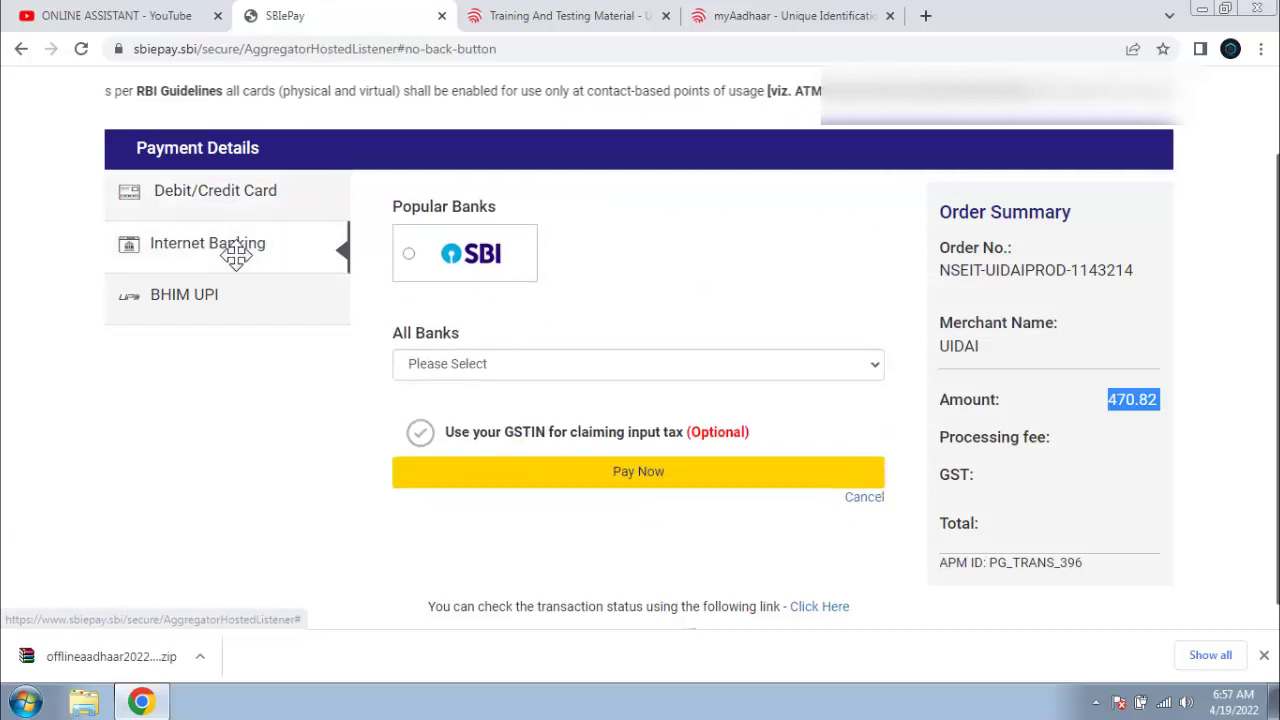
- Choose BHIM UPI with the UPI QR option as the payment method and submit the exam fee payment
{"action": "left_click", "coordinate": [212, 314]}
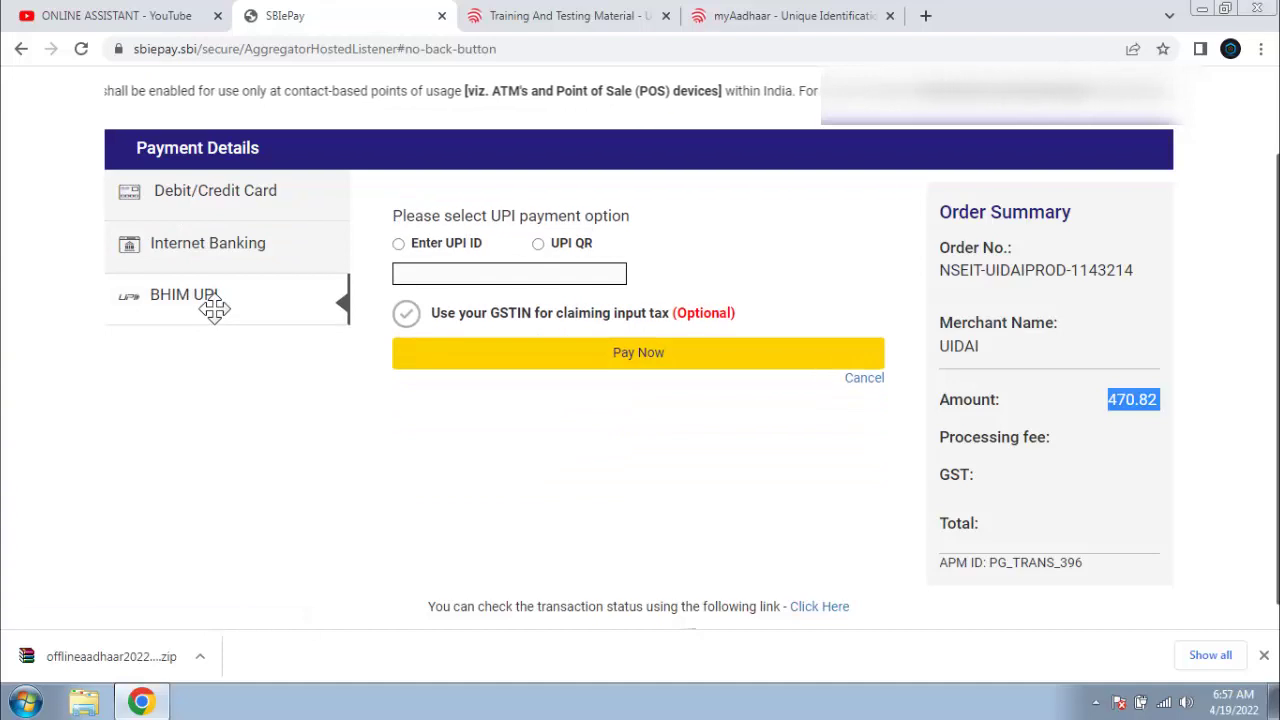
{"action": "left_click", "coordinate": [450, 354]}
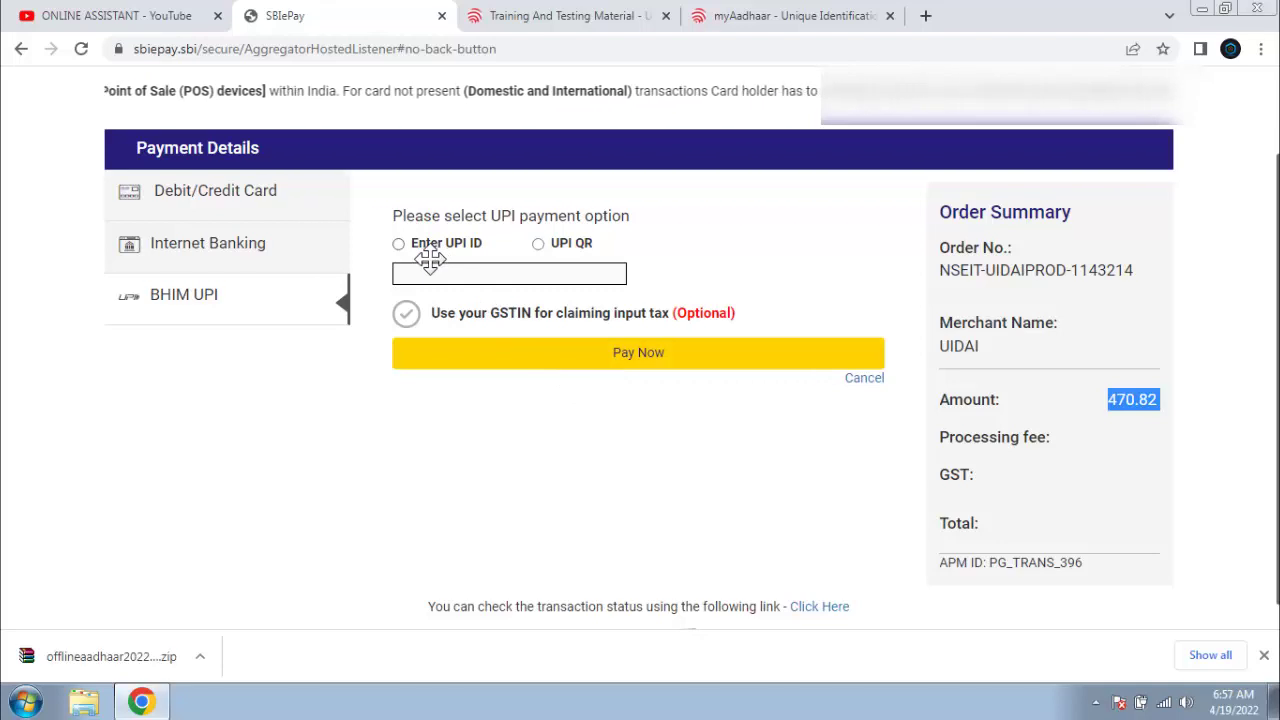
{"action": "left_click", "coordinate": [648, 355]}
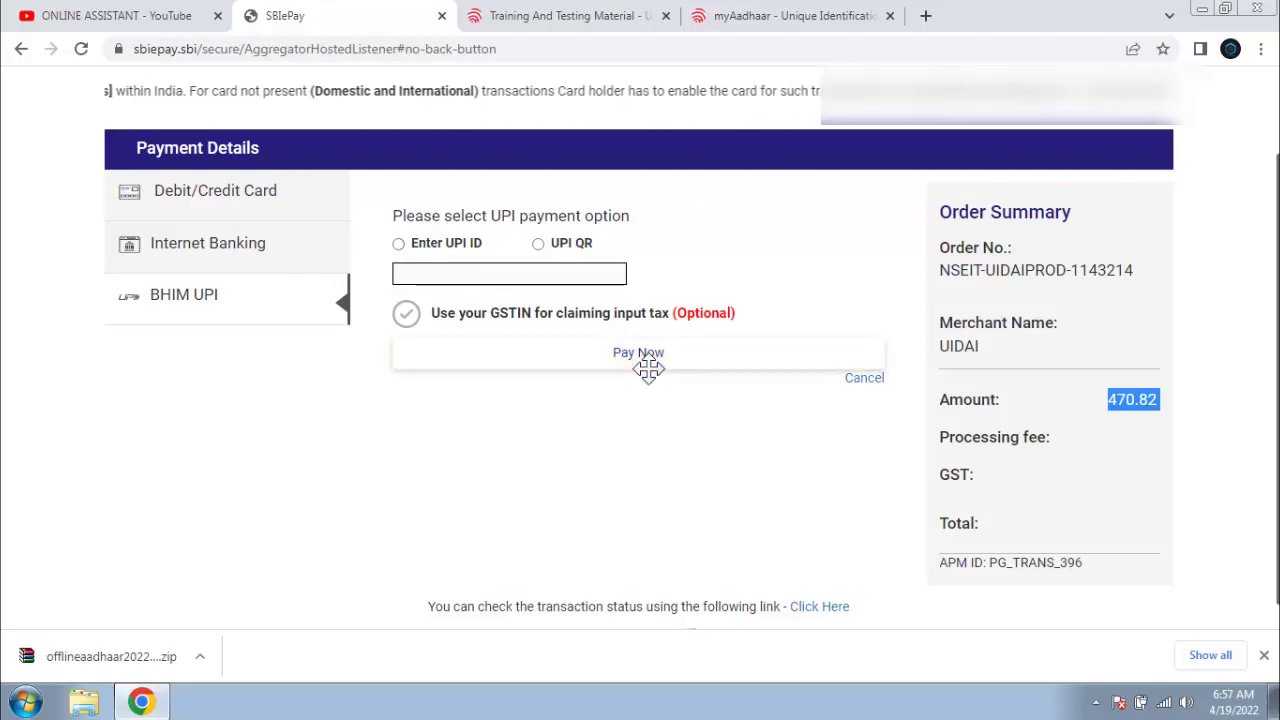
{"action": "left_click", "coordinate": [558, 246]}
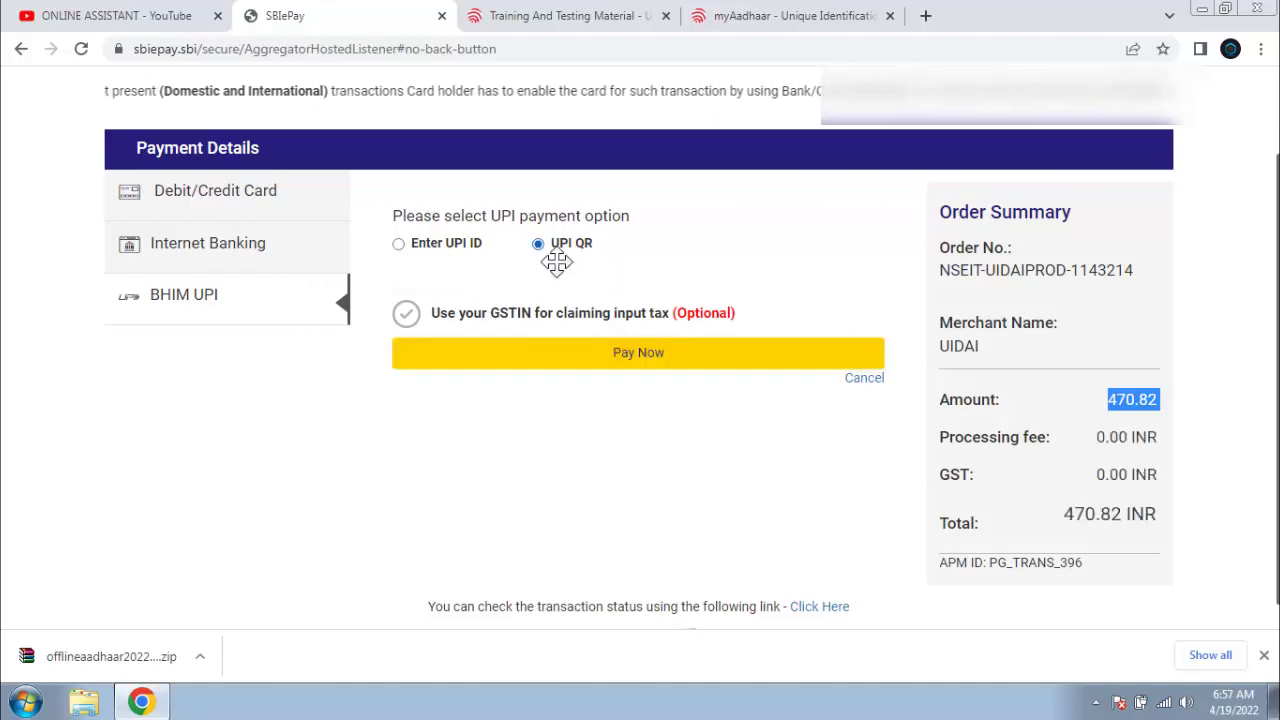
{"action": "left_click", "coordinate": [645, 360]}
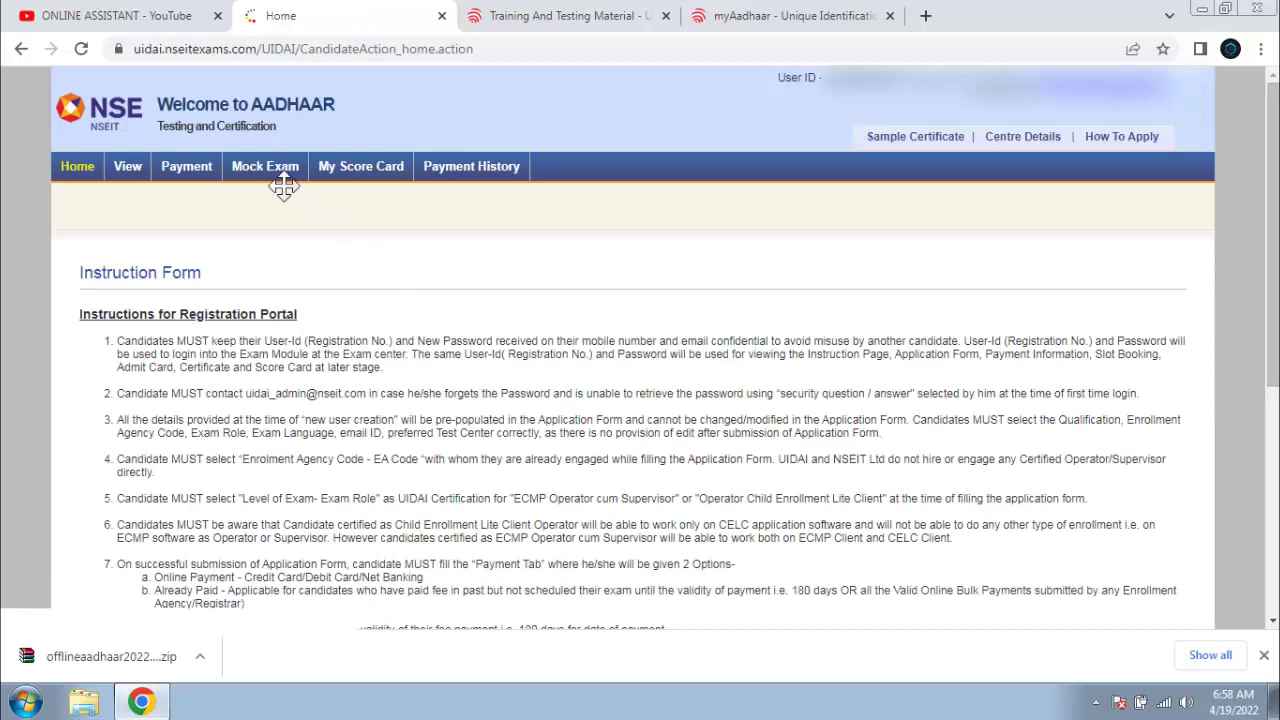
- Open the Mock Exam page, launch the ECMP Operator cum Supervisor mock test and start the test
{"action": "left_click", "coordinate": [282, 182]}
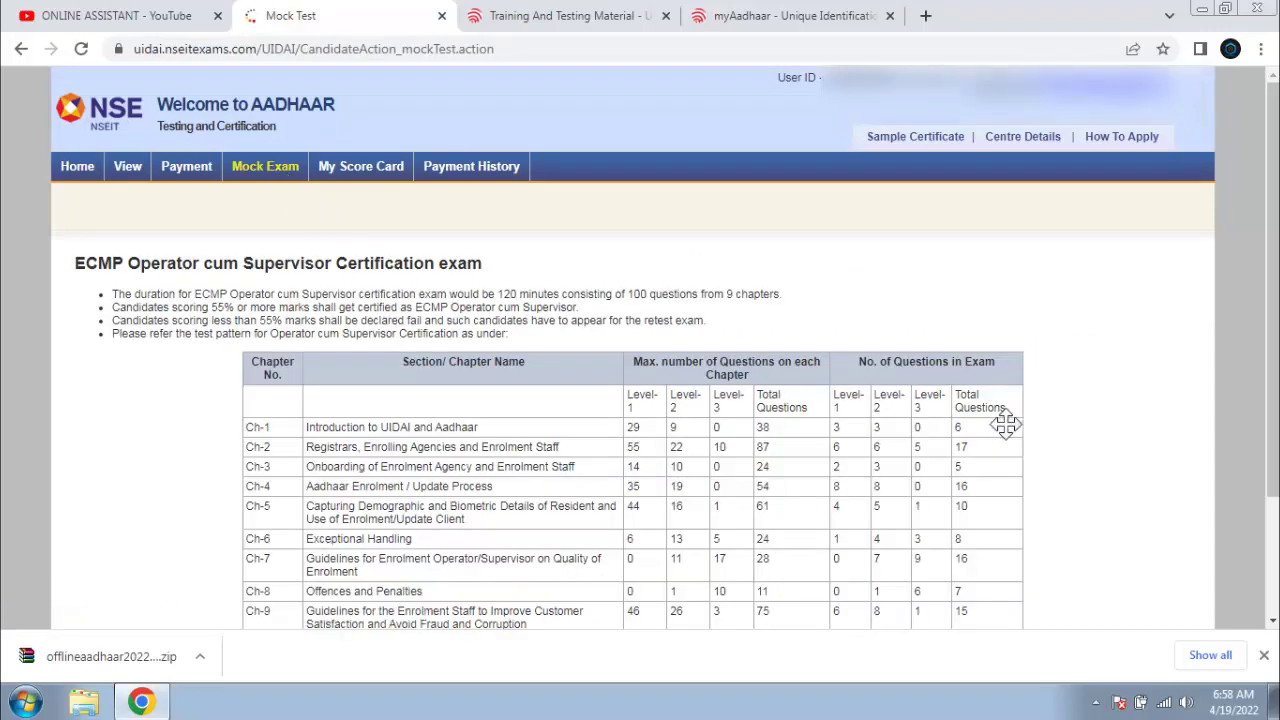
{"action": "scroll", "coordinate": [1273, 364], "scroll_direction": "down", "scroll_amount": 2}
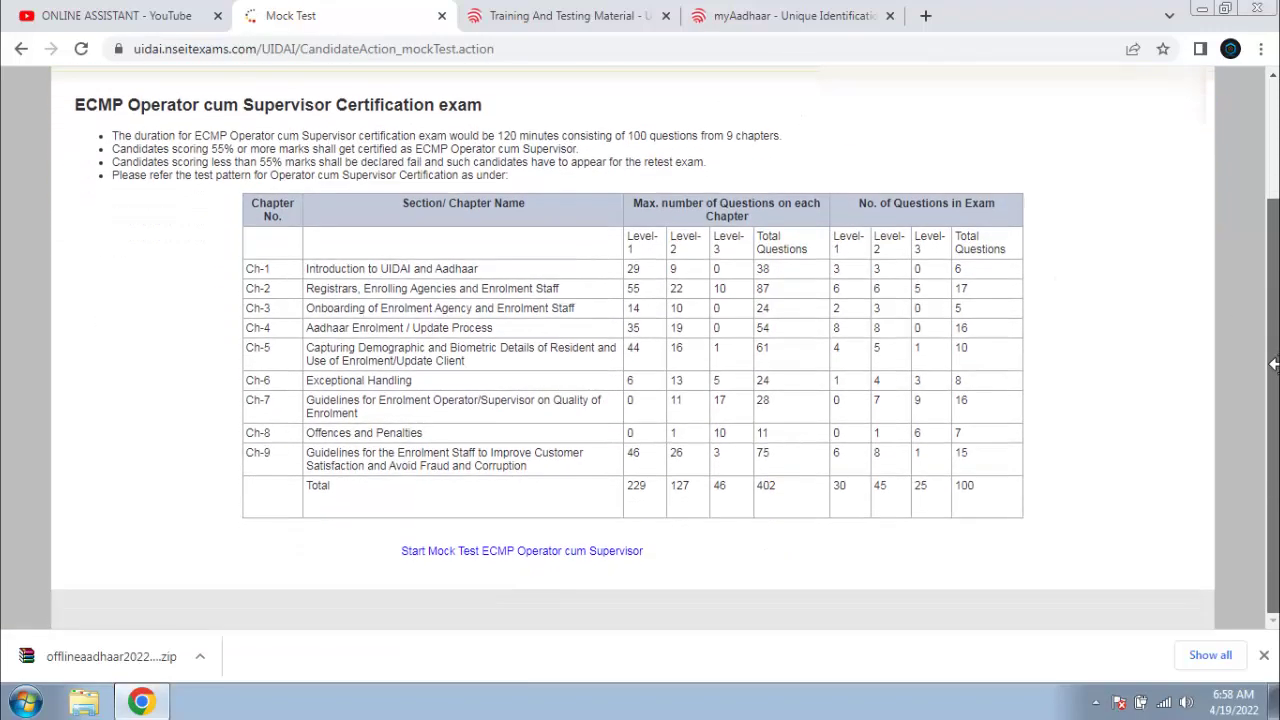
{"action": "left_click_drag", "start_coordinate": [1273, 364], "coordinate": [1273, 344]}
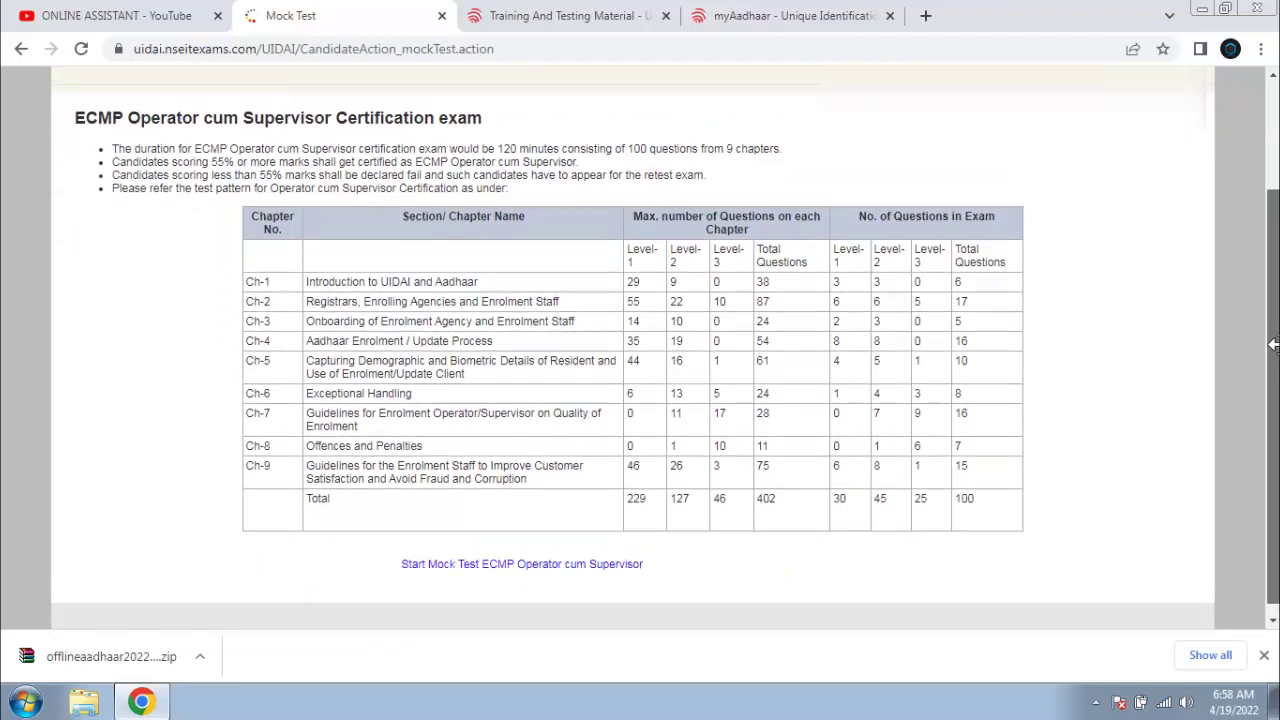
{"action": "left_click", "coordinate": [581, 565]}
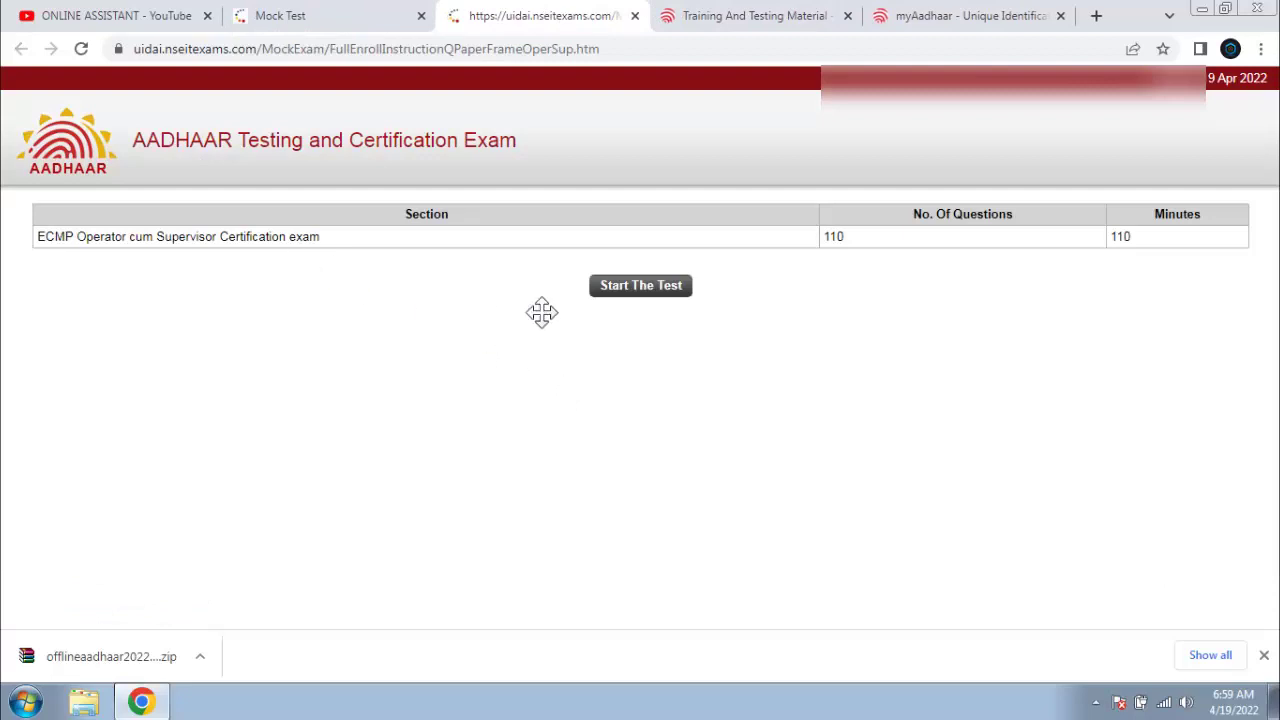
{"action": "left_click", "coordinate": [641, 293]}
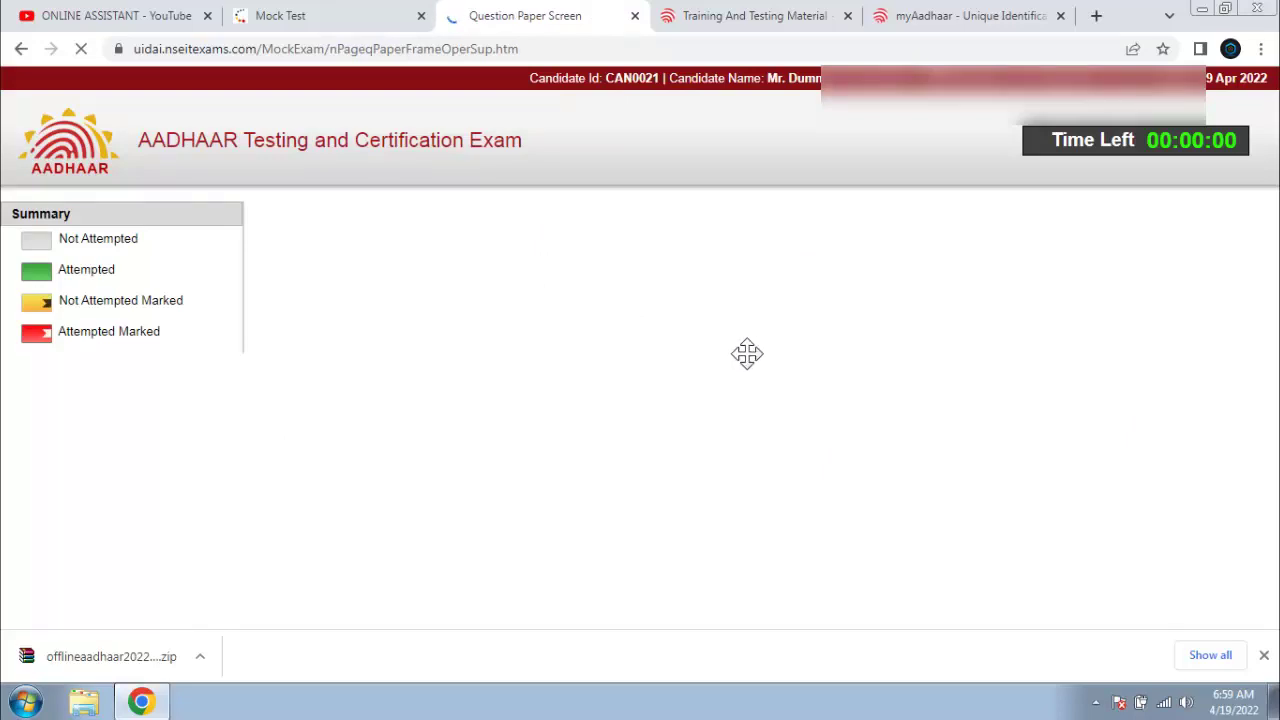
- Select the ECMP Operator cum Supervisor section on the question paper screen and start the exam
{"action": "left_click", "coordinate": [368, 16]}
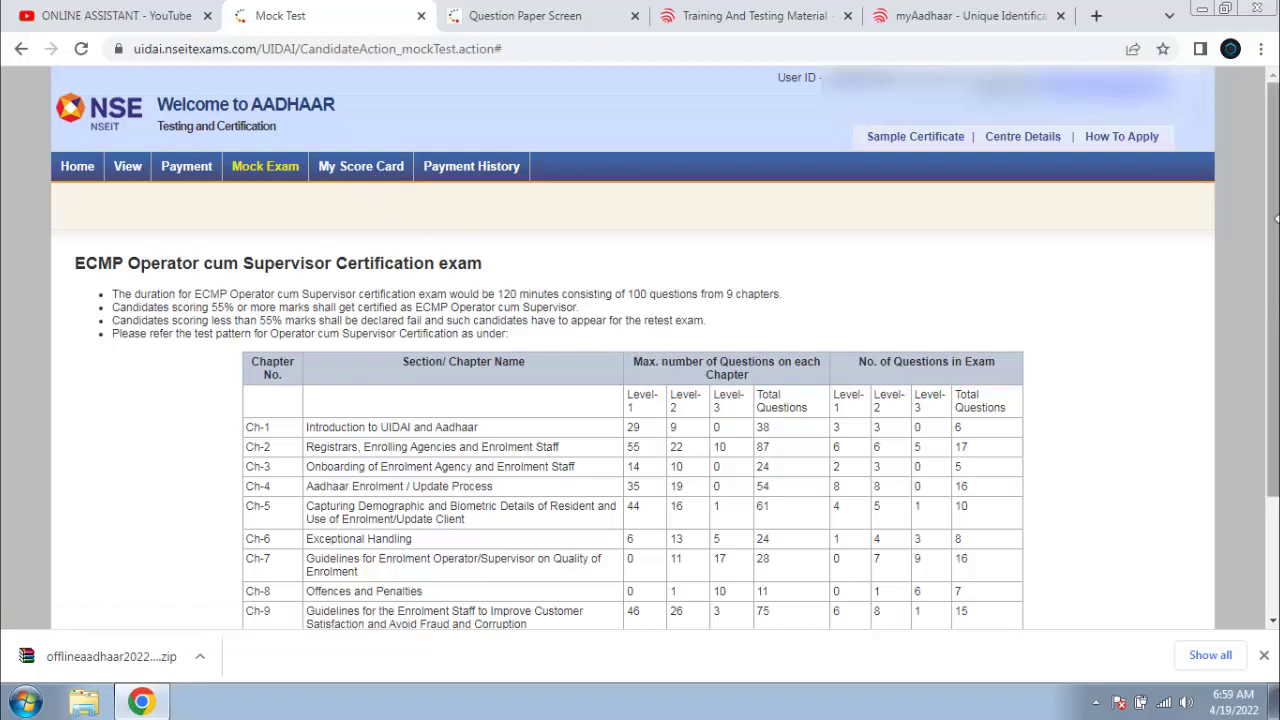
{"action": "left_click", "coordinate": [623, 15]}
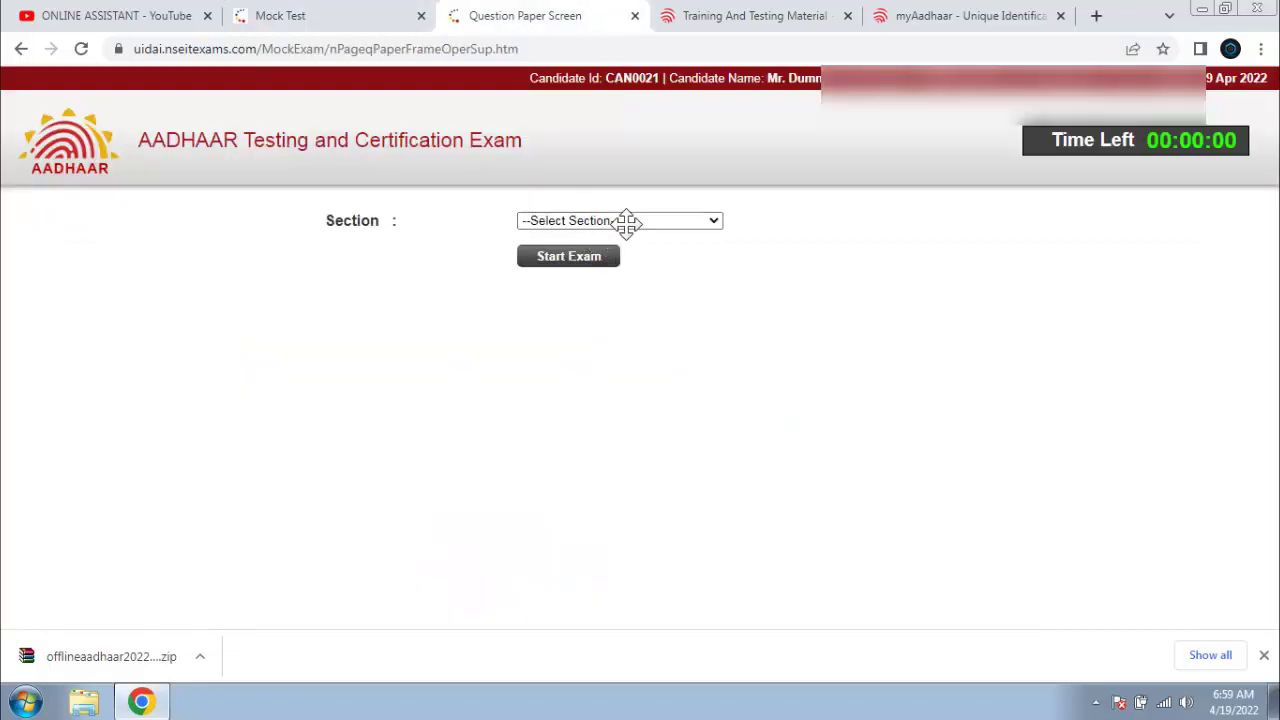
{"action": "left_click", "coordinate": [625, 221]}
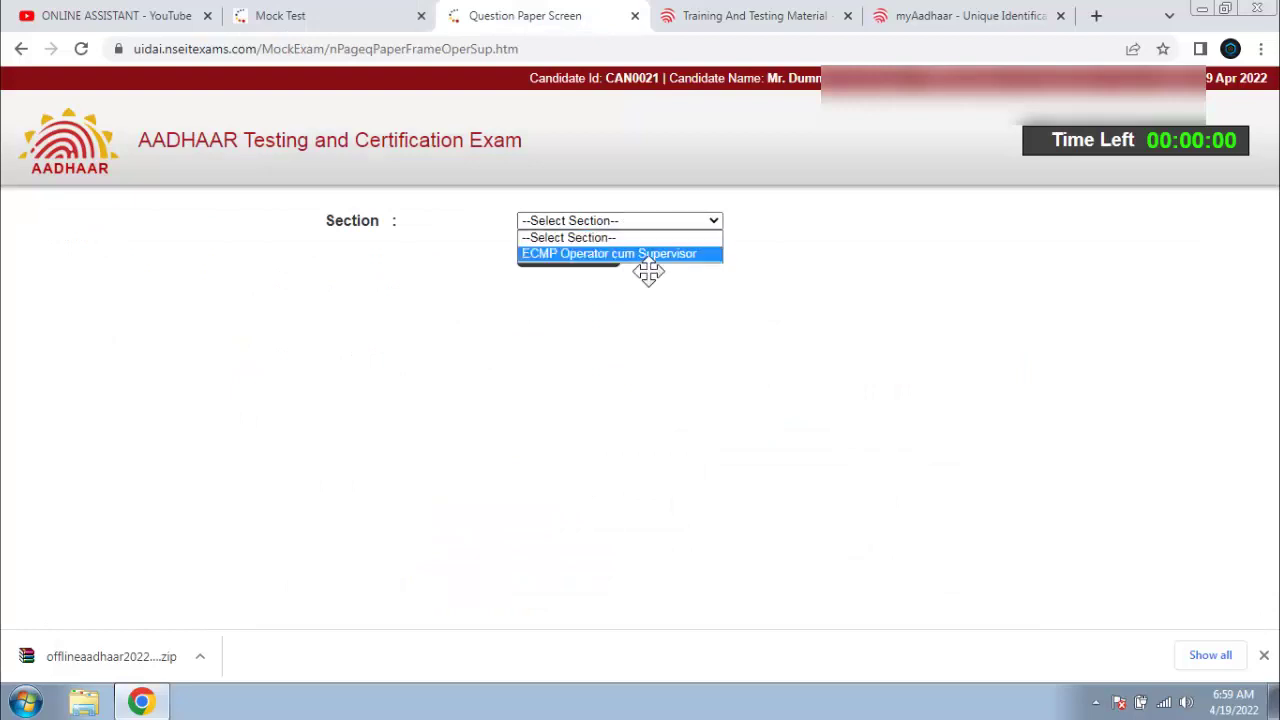
{"action": "left_click", "coordinate": [650, 256]}
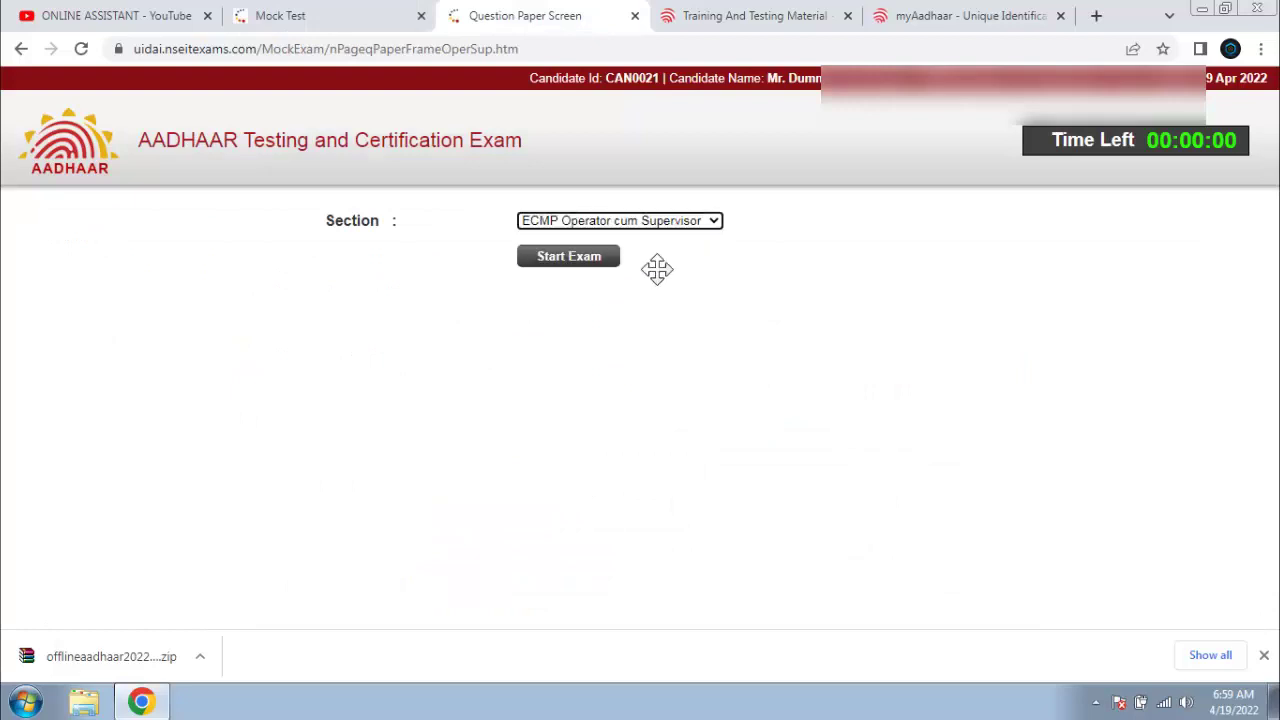
{"action": "left_click", "coordinate": [587, 258]}
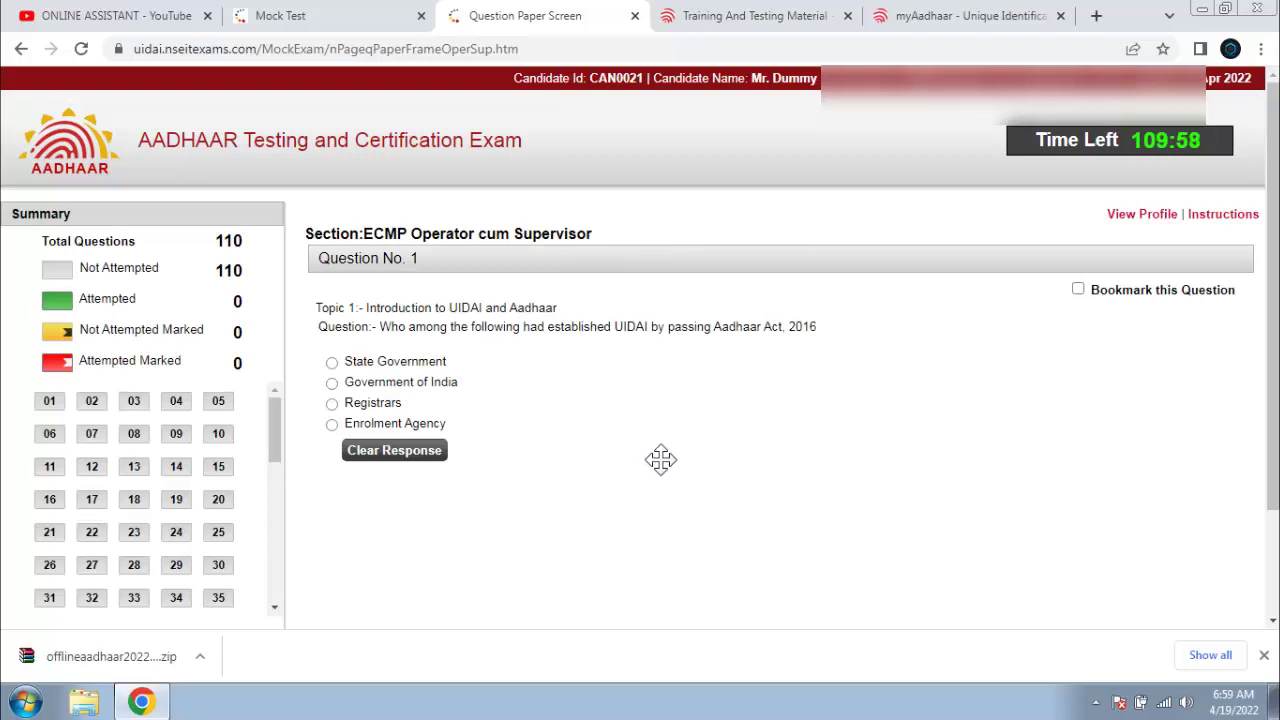
- Examine the topic, question text and answer options of mock exam question 1
{"action": "left_click_drag", "start_coordinate": [368, 309], "coordinate": [558, 310]}
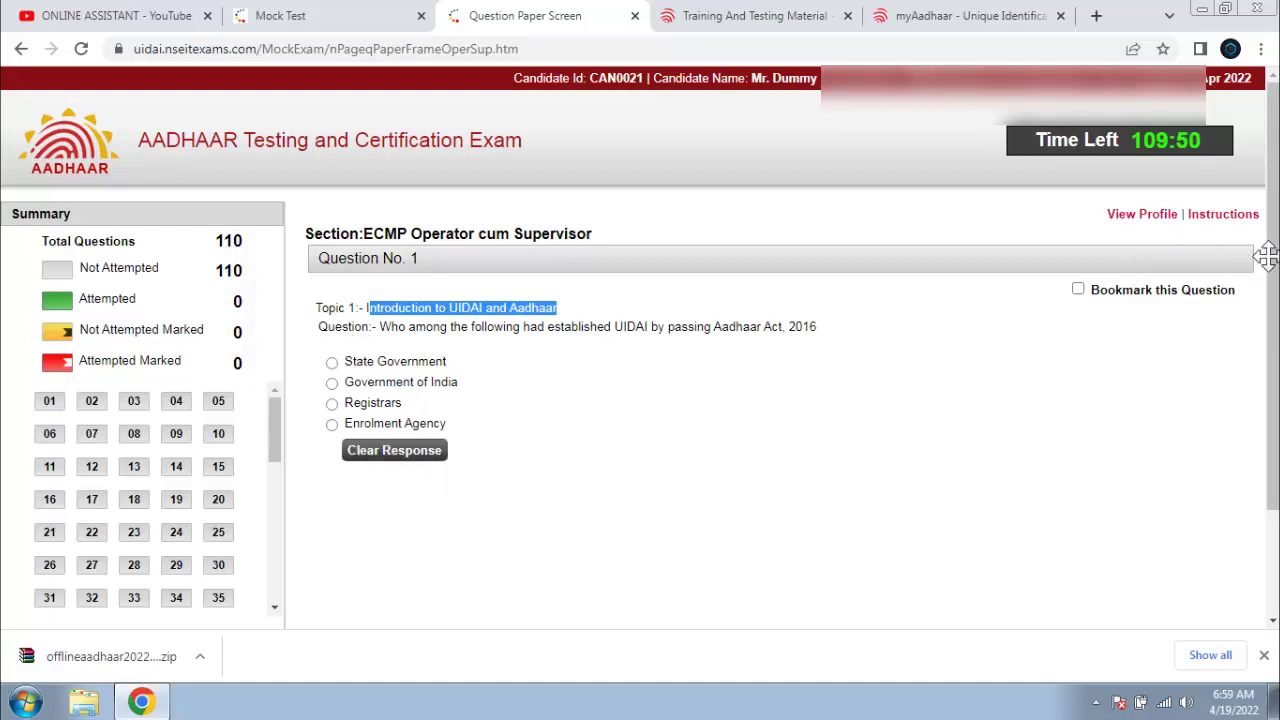
{"action": "scroll", "coordinate": [1260, 403], "scroll_direction": "down", "scroll_amount": 2}
{"action": "scroll", "coordinate": [926, 191], "scroll_direction": "up", "scroll_amount": 3}
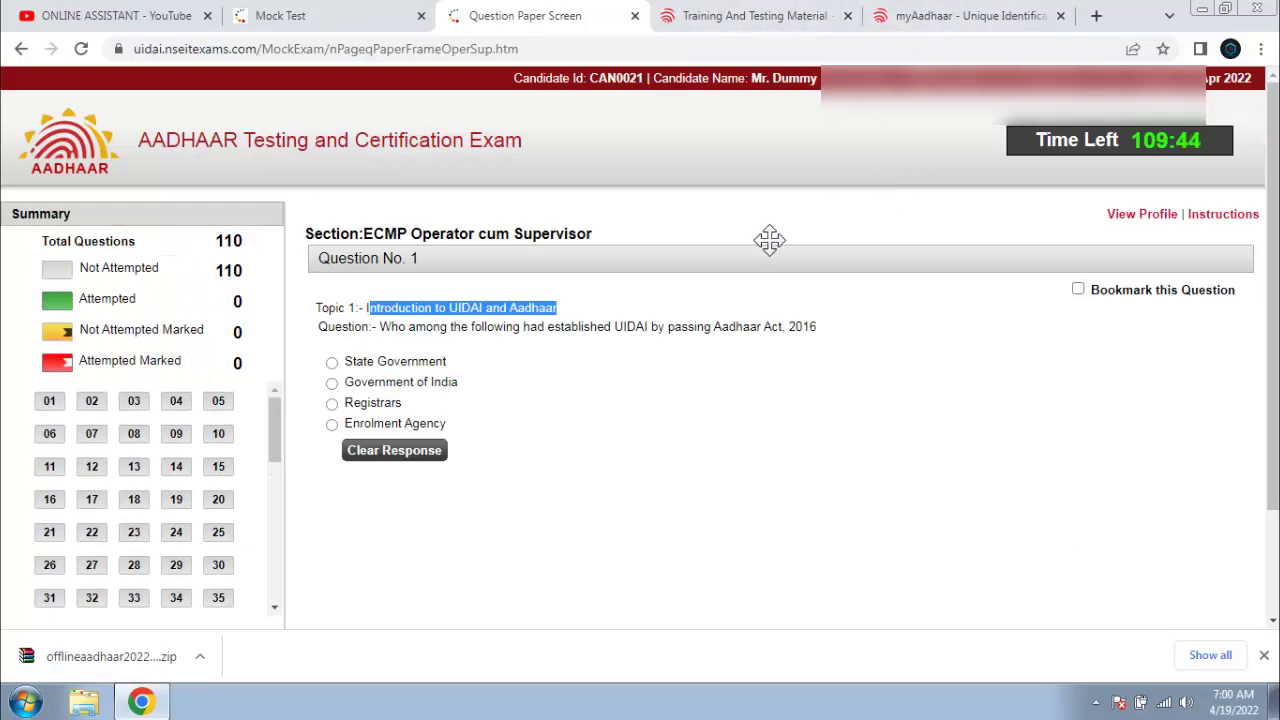
- Open the Hindi PDF of the 510-question Supervisor/Operator question bank from UIDAI's Training and Testing Material page
{"action": "left_click", "coordinate": [950, 16]}
{"action": "left_click", "coordinate": [774, 15]}
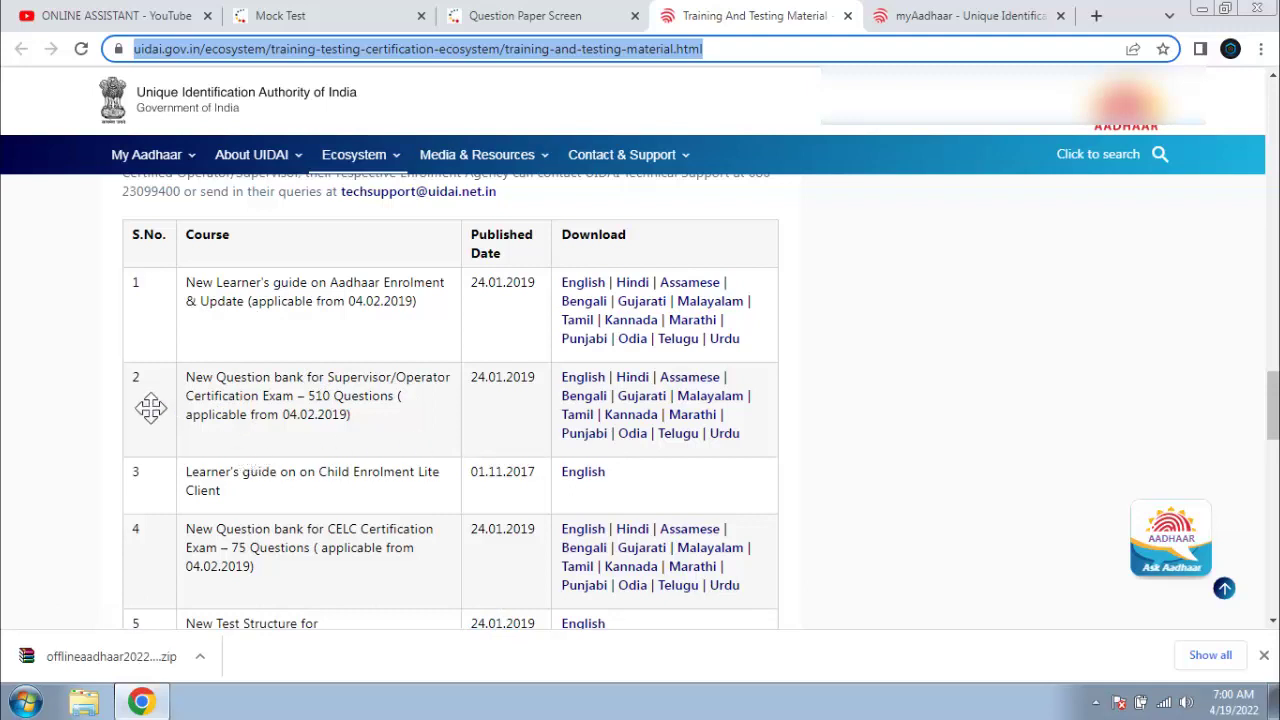
{"action": "left_click_drag", "start_coordinate": [165, 390], "coordinate": [409, 426]}
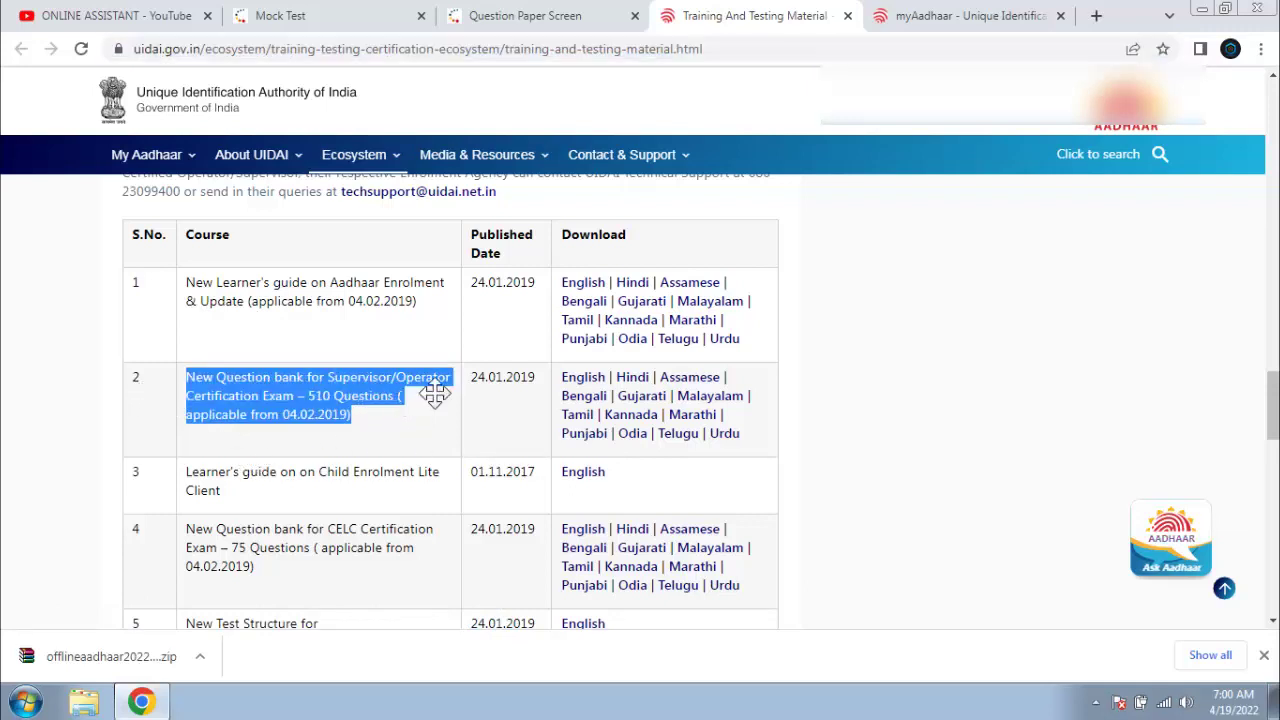
{"action": "left_click", "coordinate": [512, 410]}
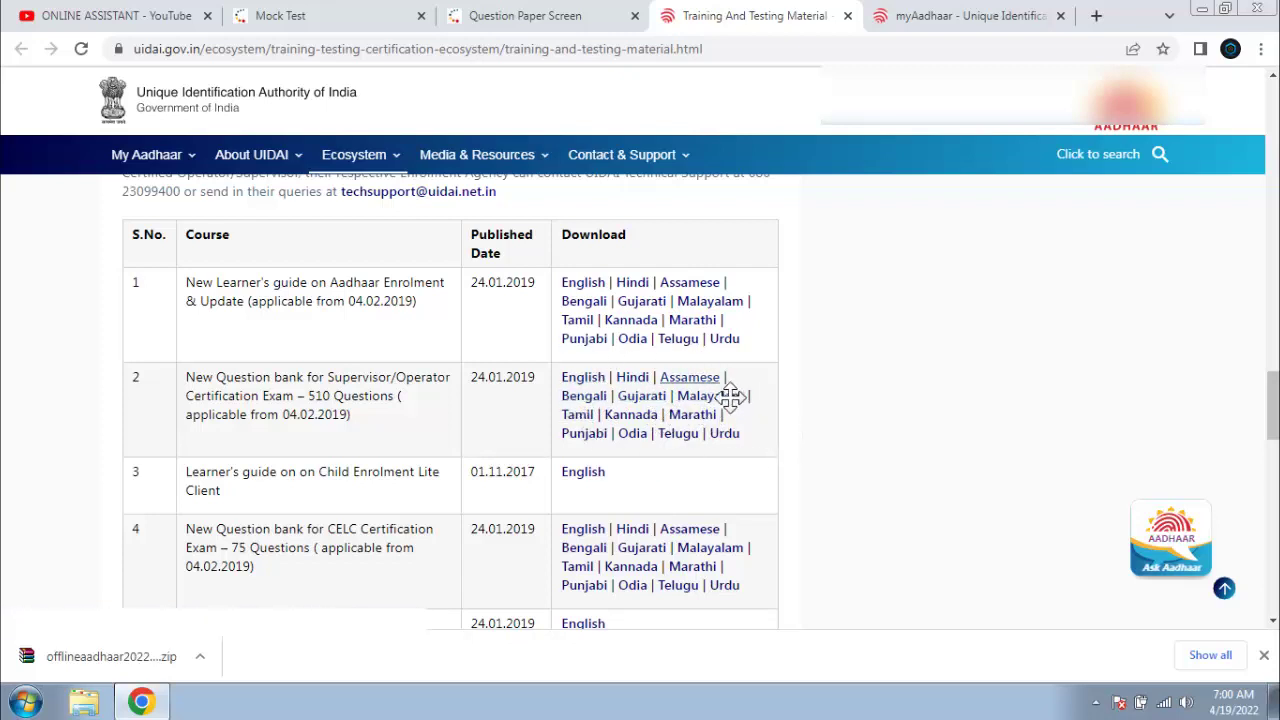
{"action": "left_click", "coordinate": [650, 385]}
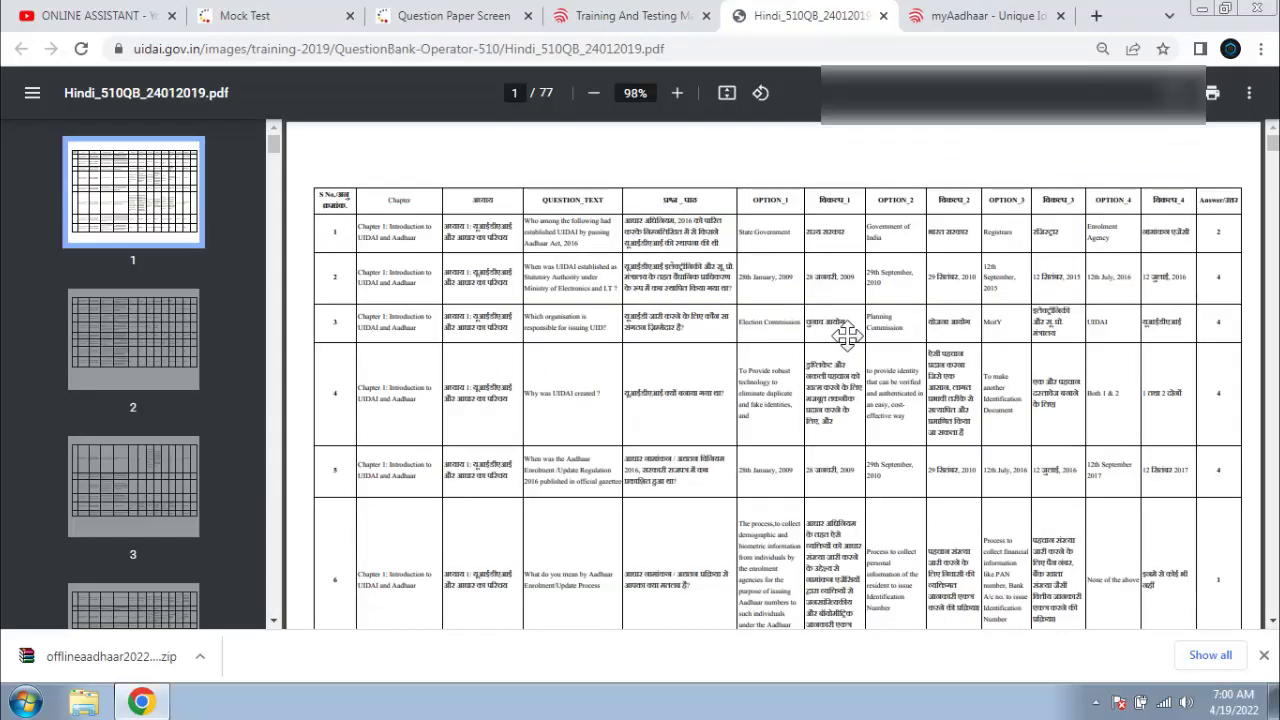
- Enlarge the question bank PDF to 192% and read the first questions on page 1 from the serial number column
{"action": "scroll", "coordinate": [642, 331], "scroll_direction": "up", "scroll_amount": 3}
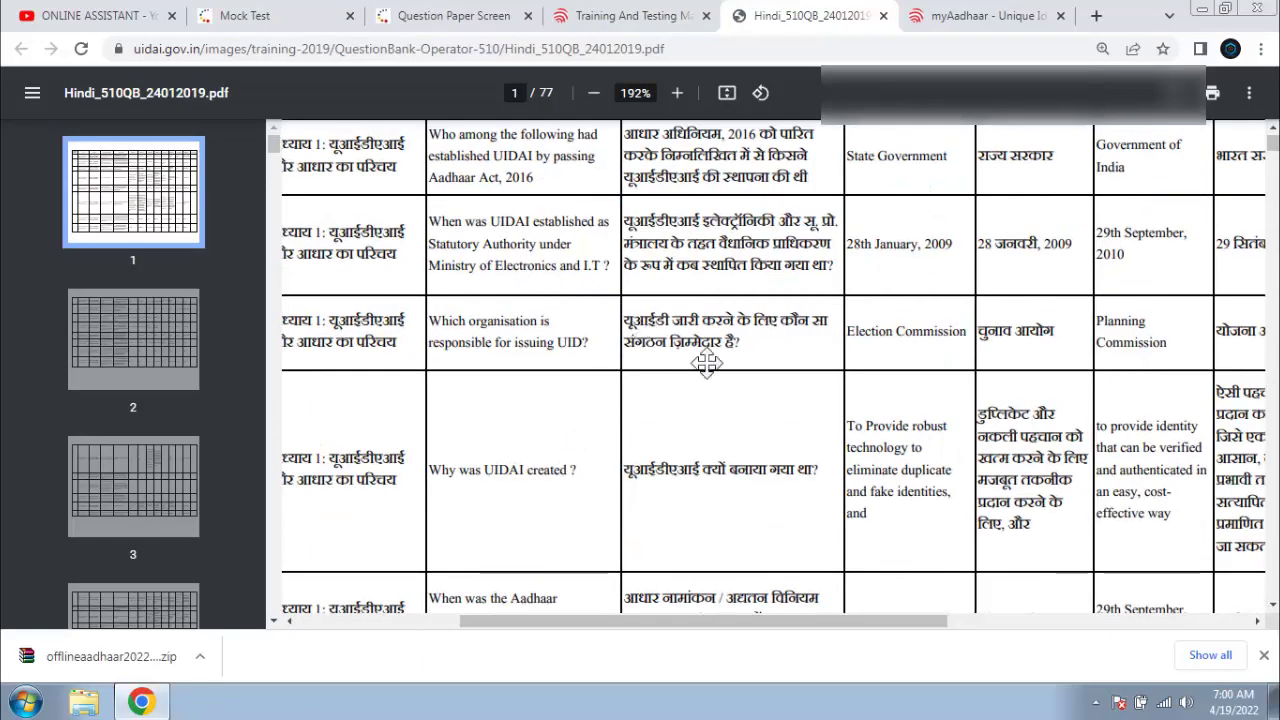
{"action": "left_click_drag", "start_coordinate": [849, 622], "coordinate": [652, 622]}
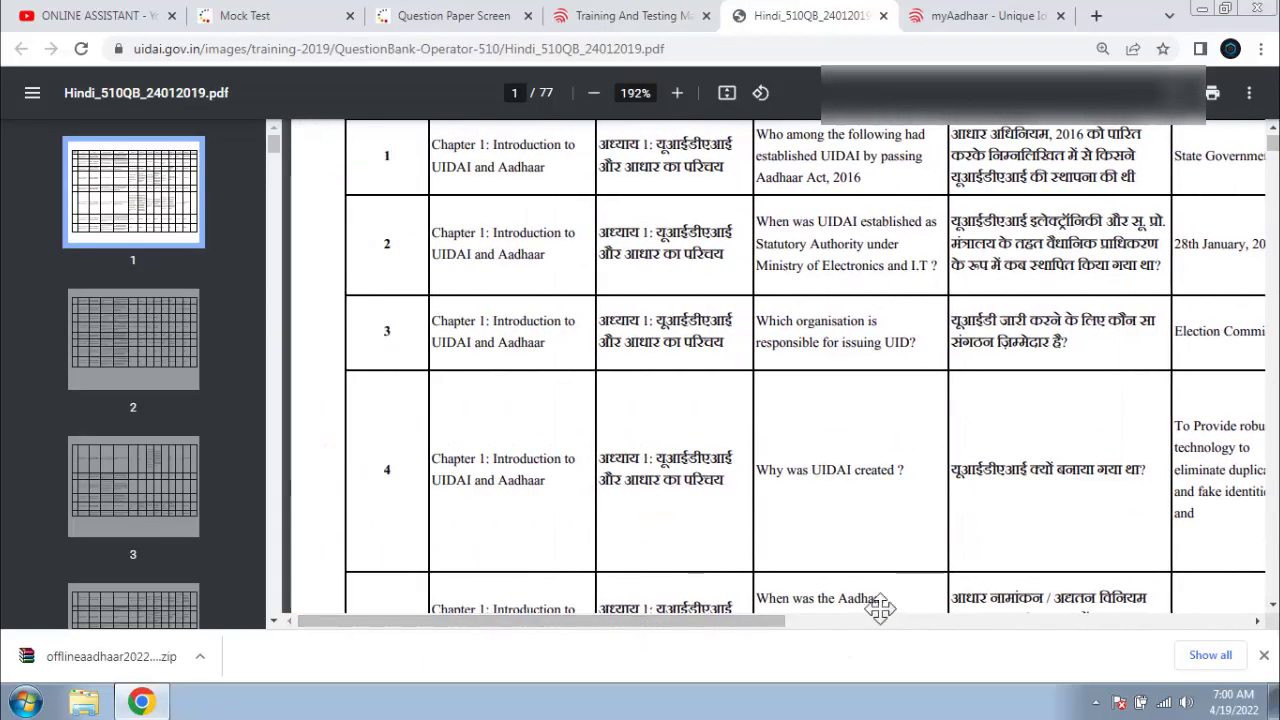
{"action": "scroll", "coordinate": [778, 370], "scroll_direction": "up", "scroll_amount": 2}
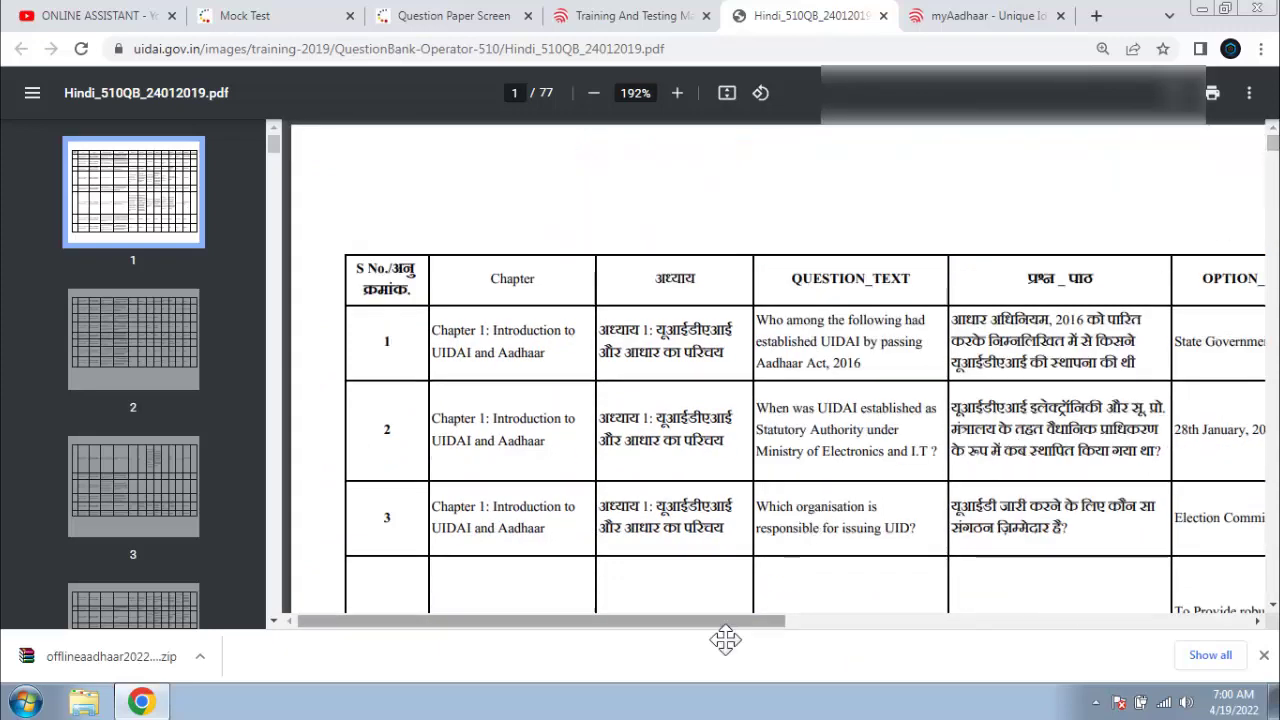
{"action": "left_click_drag", "start_coordinate": [725, 622], "coordinate": [596, 621]}
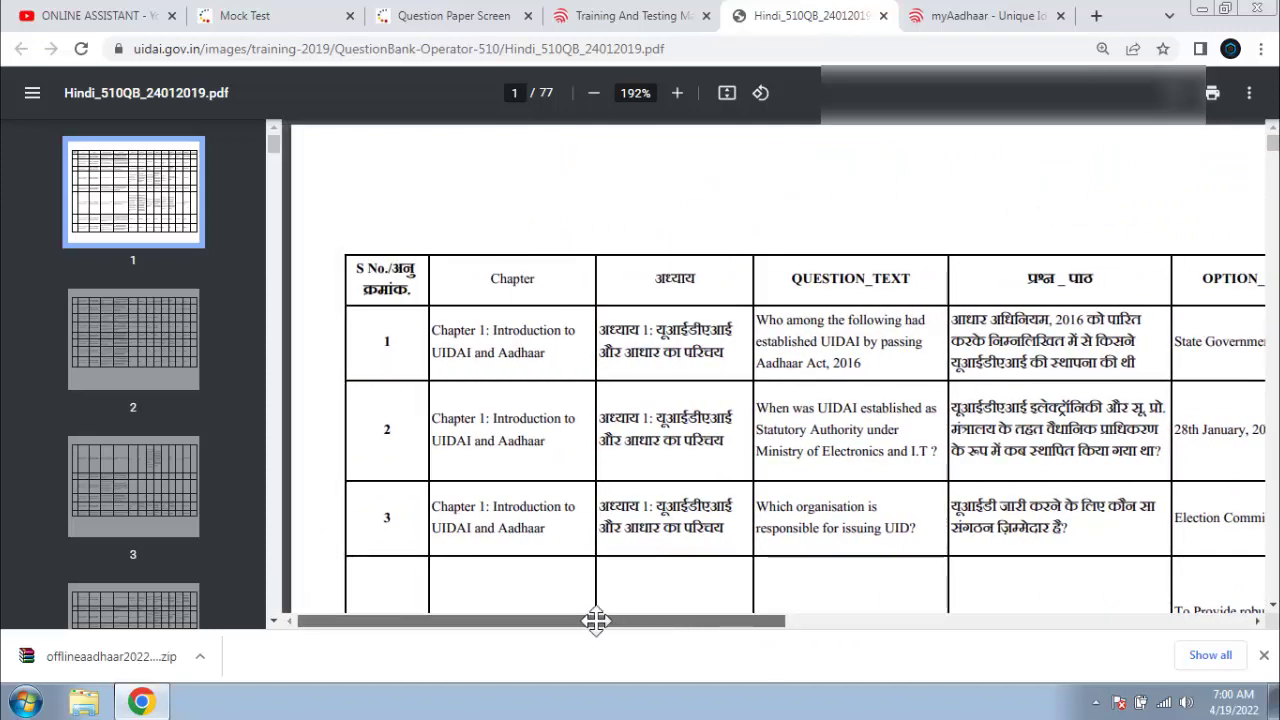